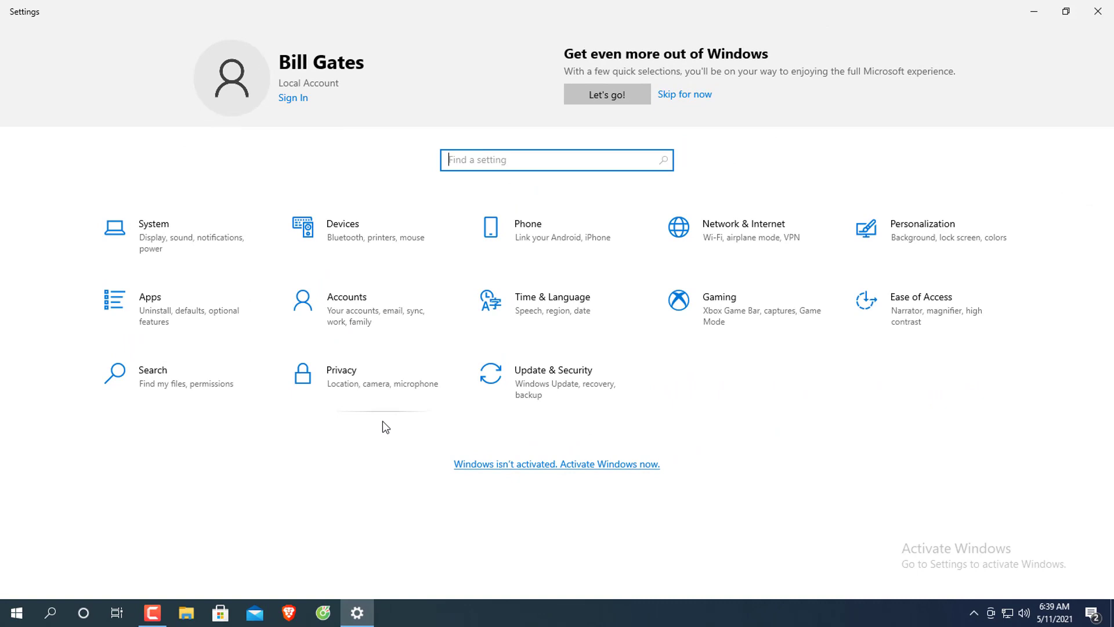
Go to the Accounts category's Family & other users page.
left_click(355, 317)
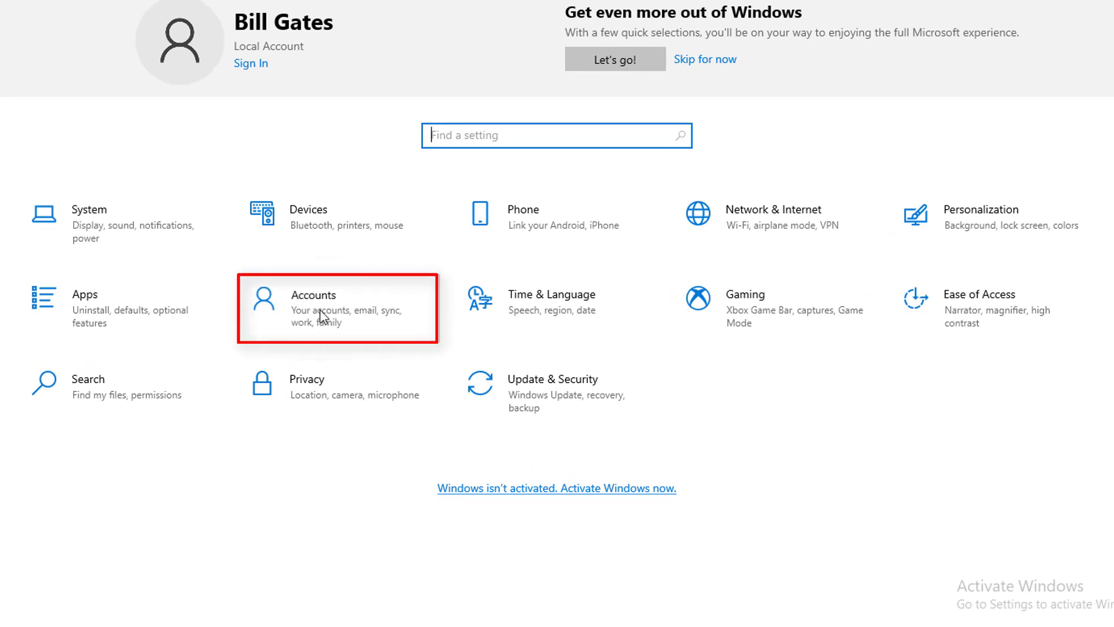
left_click(319, 309)
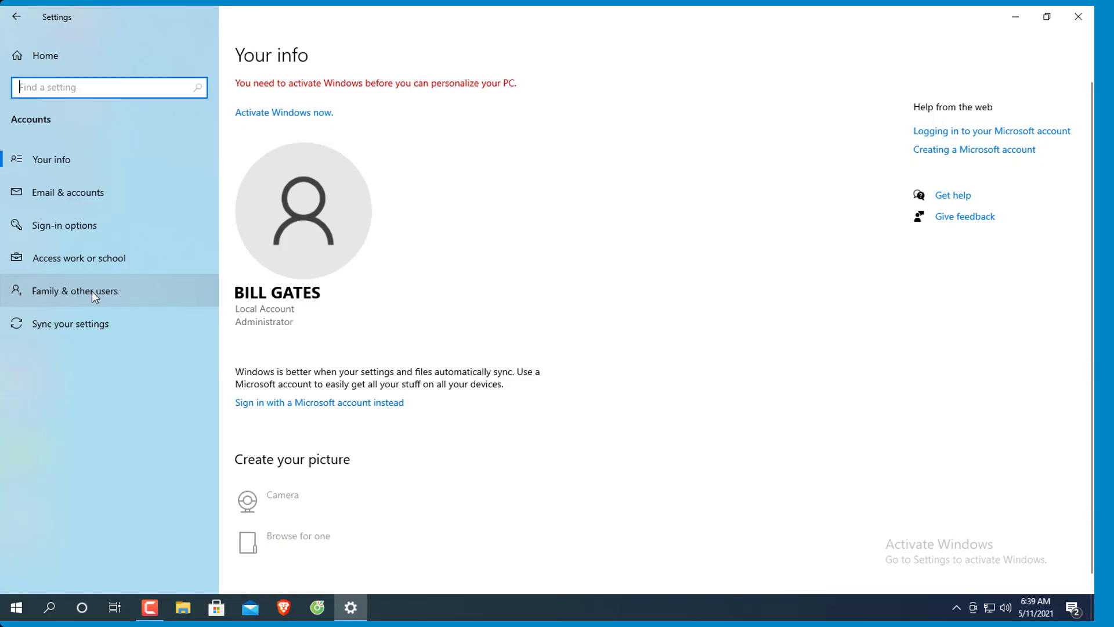
left_click(92, 291)
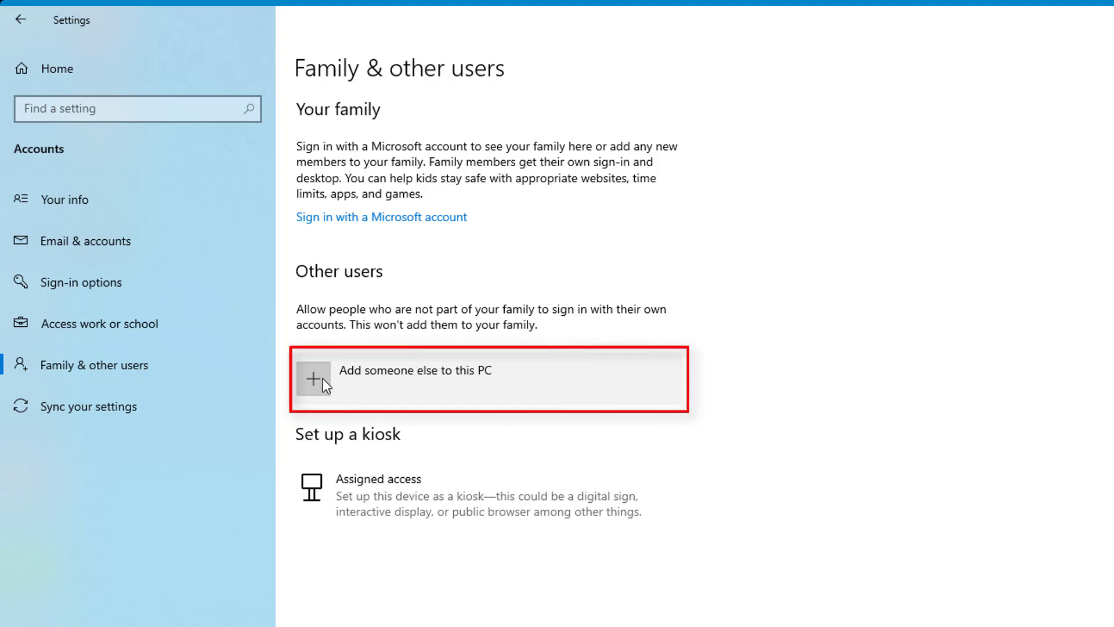
Add someone else without sign-in info or a Microsoft account, reaching the Create a user form.
left_click(322, 379)
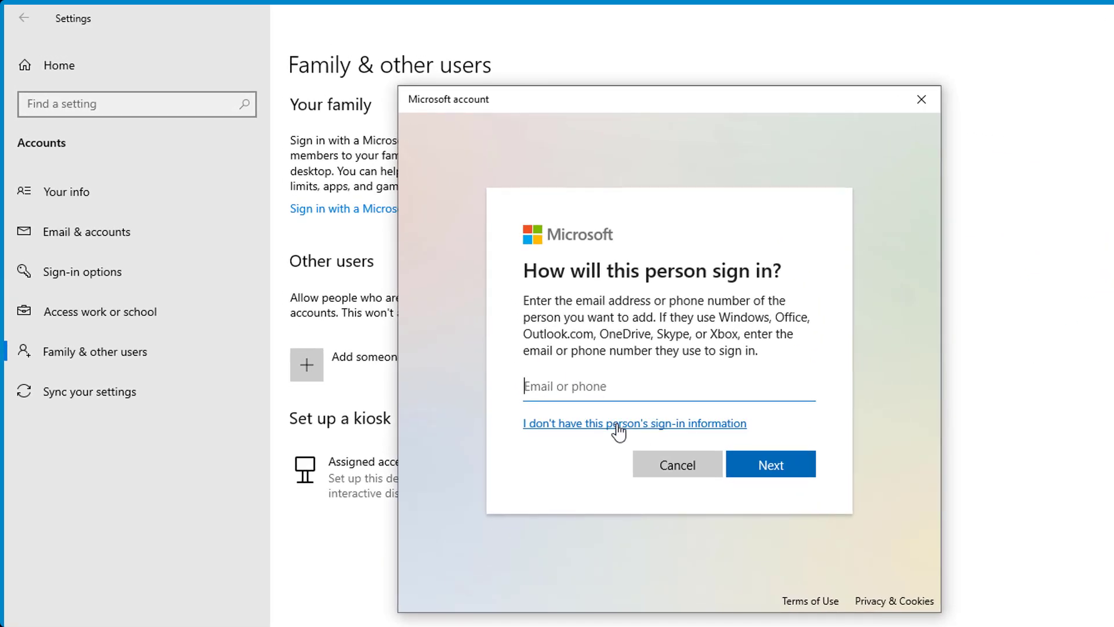
left_click(616, 428)
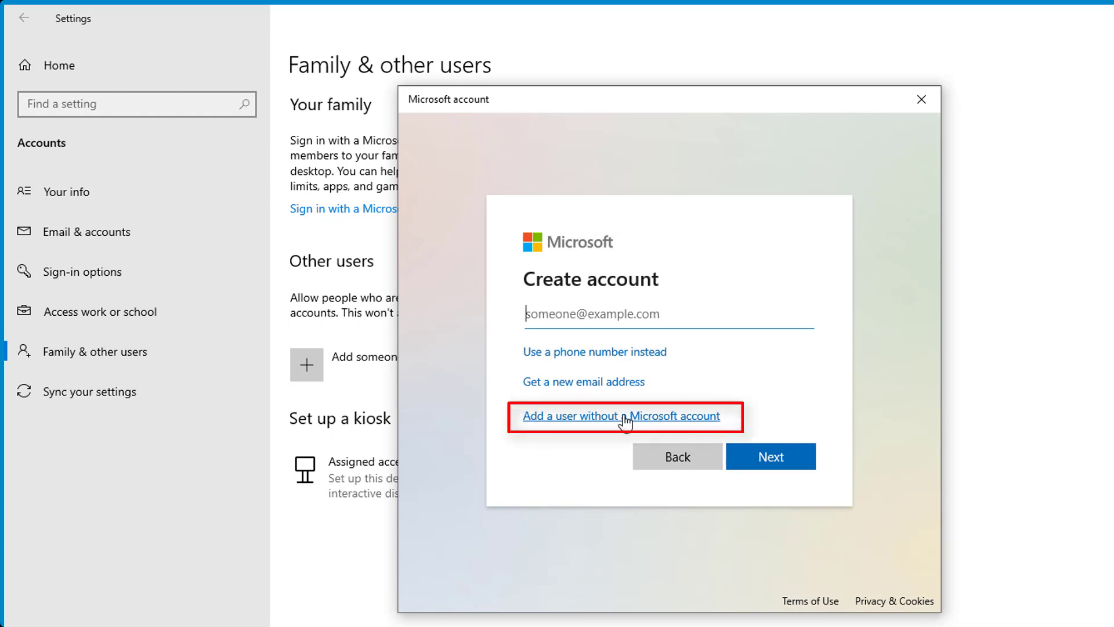
left_click(691, 415)
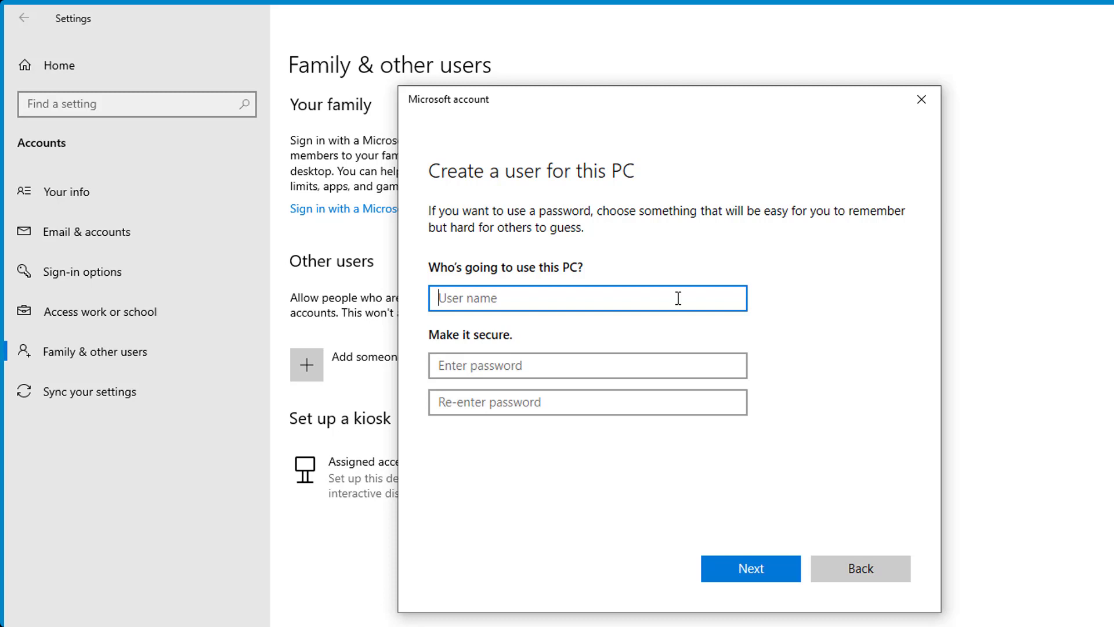
Enter the new local user's full name and the same account password in both password fields.
type("Micha")
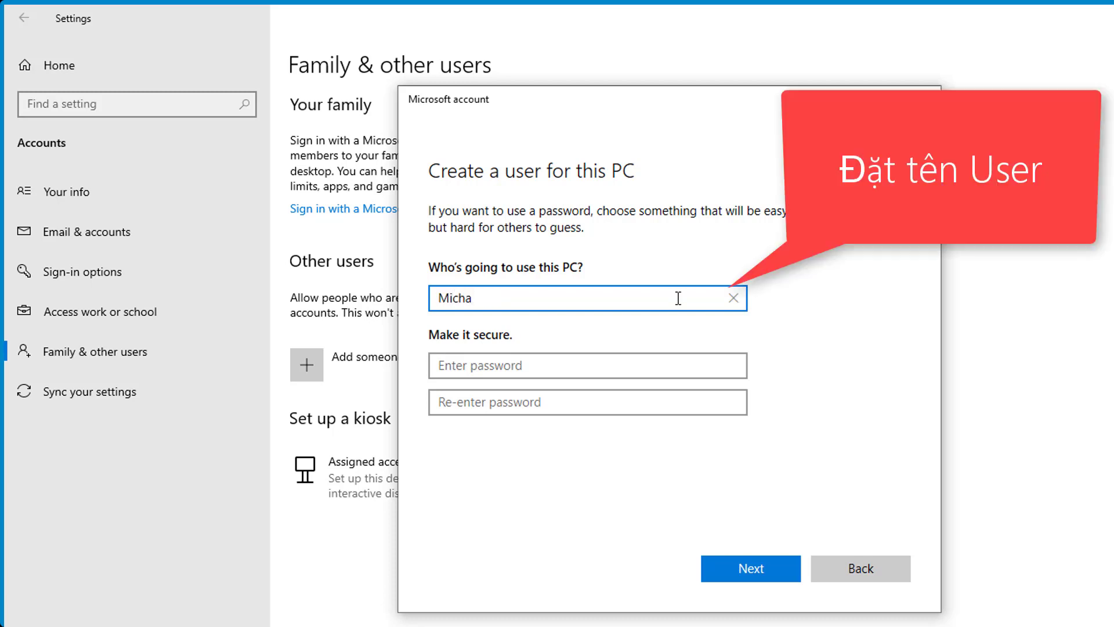
type("el Dell")
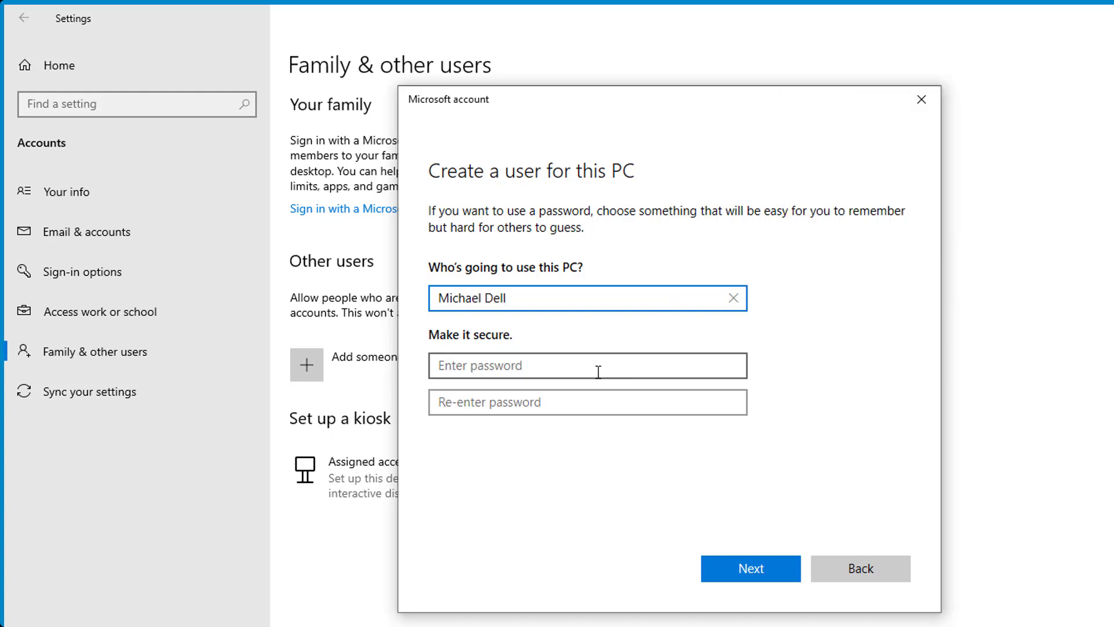
left_click(489, 364)
type("1")
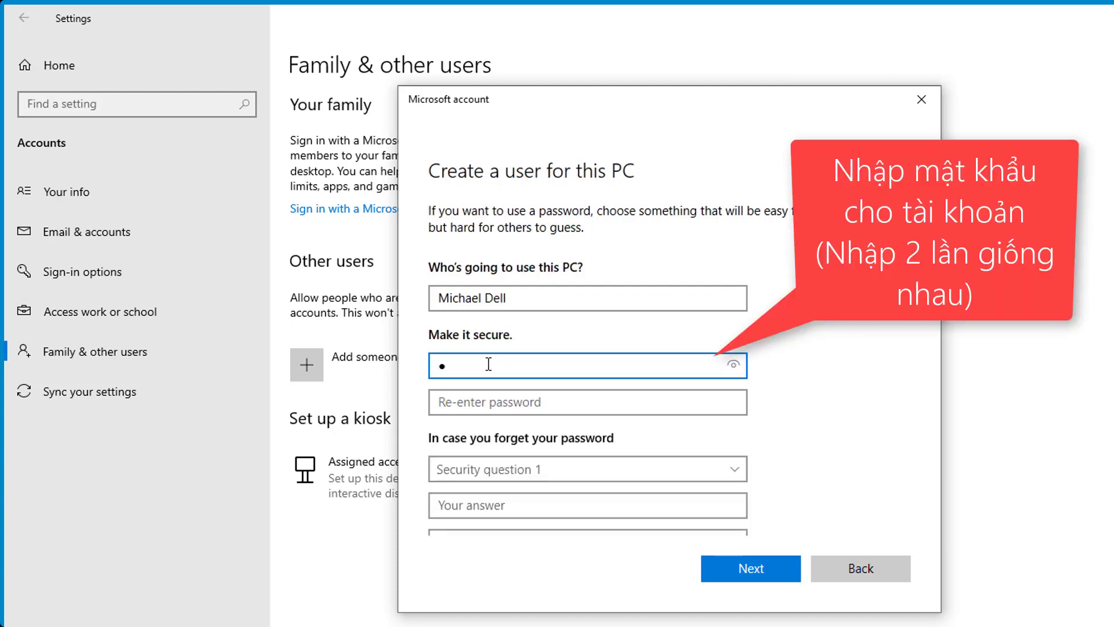
type("234567")
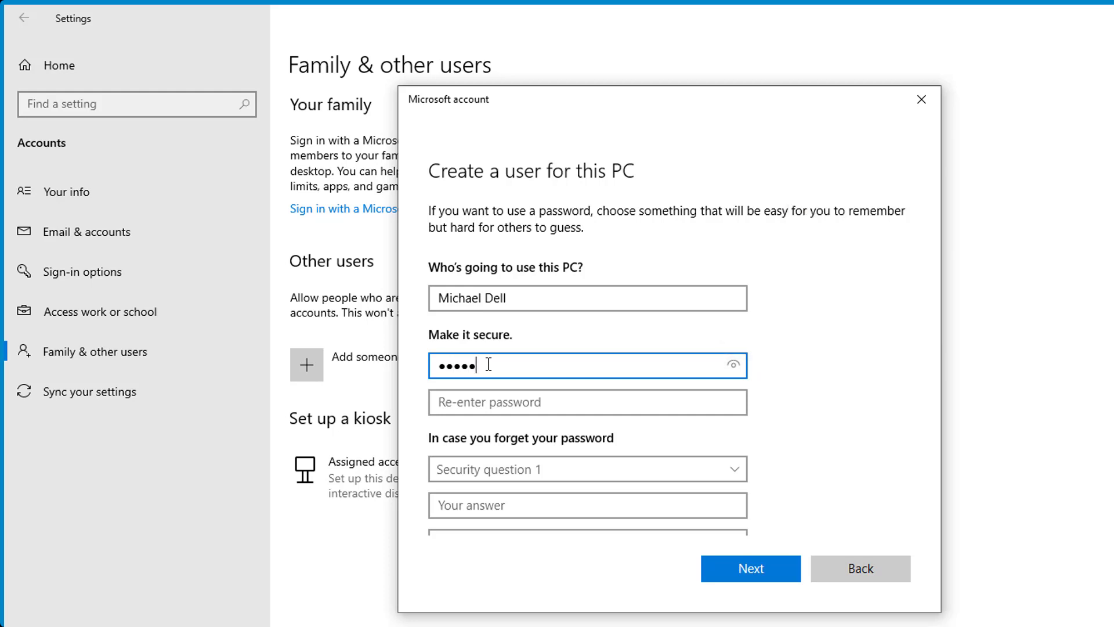
type("890")
left_click(489, 402)
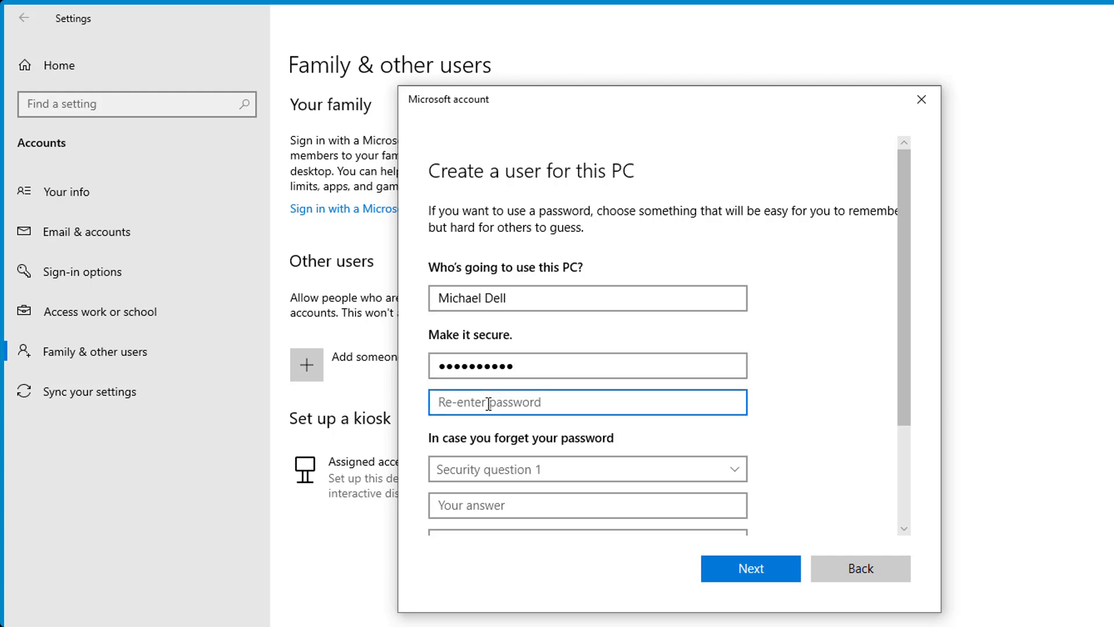
type("12")
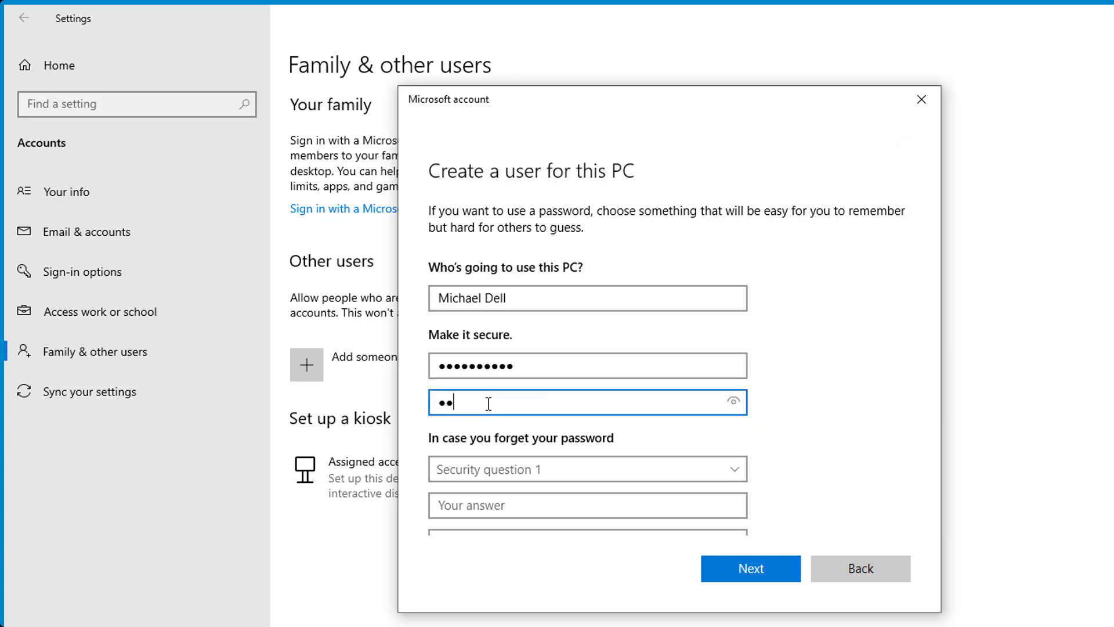
type("34567890")
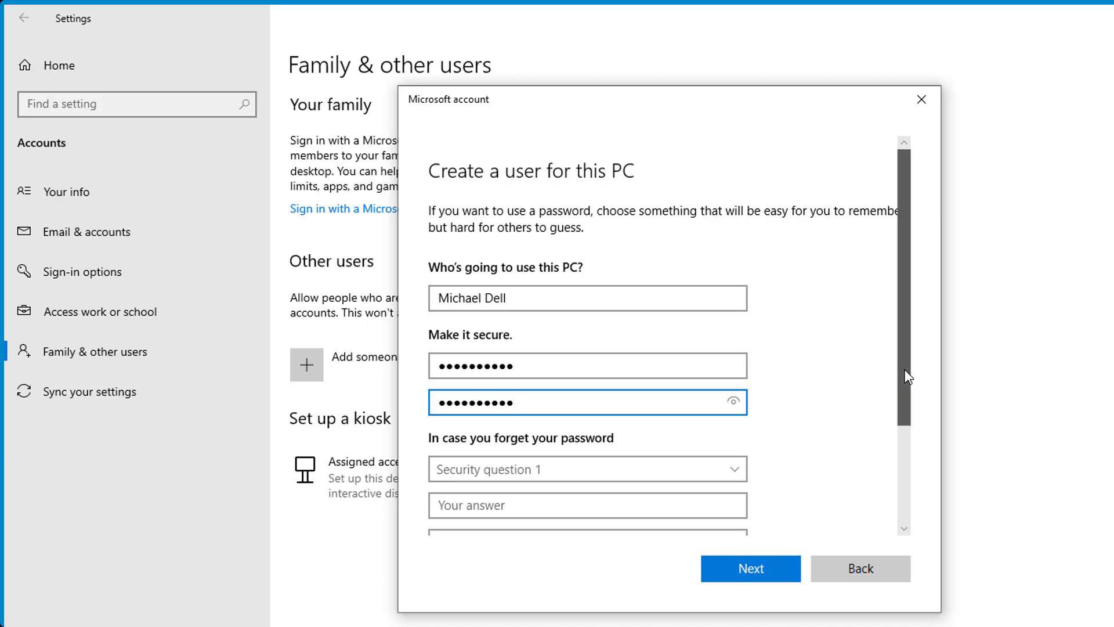
left_click_drag(906, 376, 906, 492)
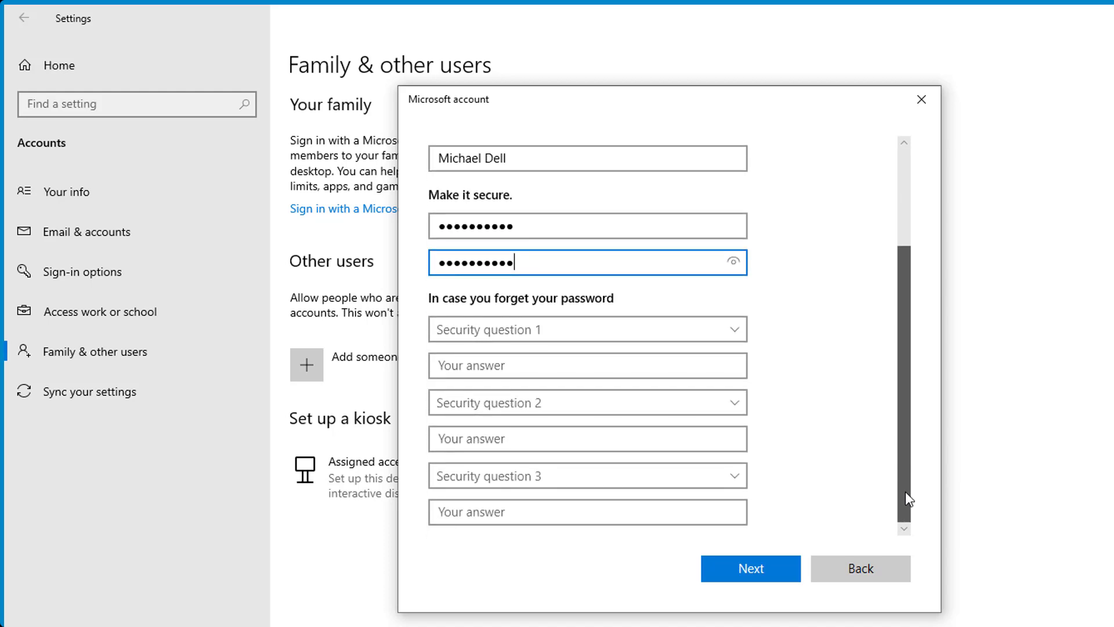
Set the first security question to the first pet's name and enter its answer.
left_click(734, 330)
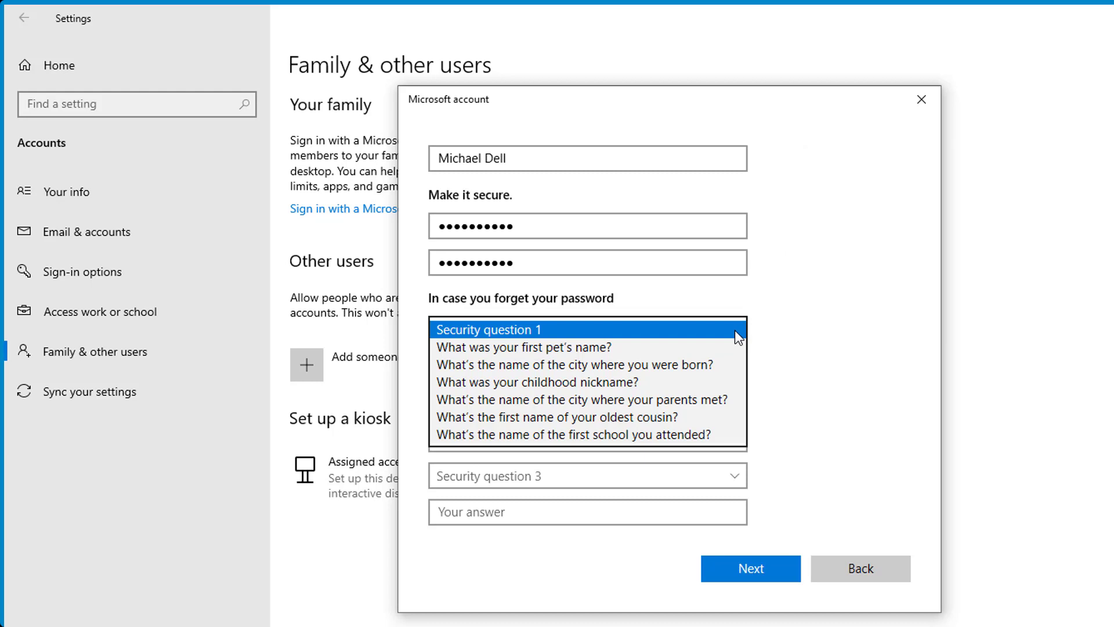
left_click(638, 347)
left_click(604, 365)
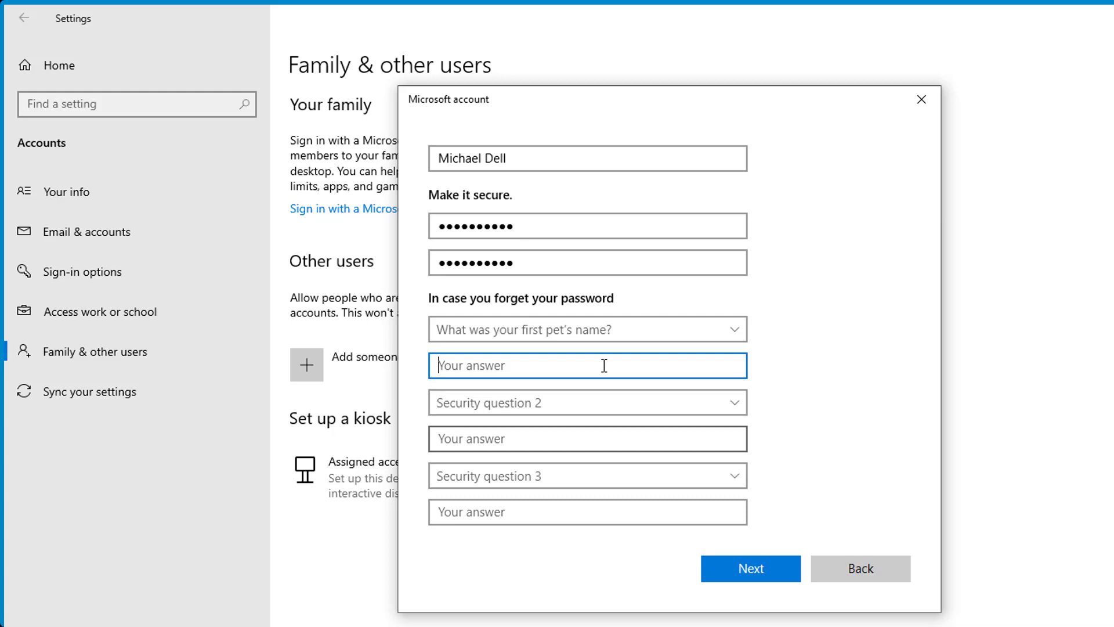
type("Phen")
Set the second security question to the city where parents met and enter its answer.
left_click(598, 403)
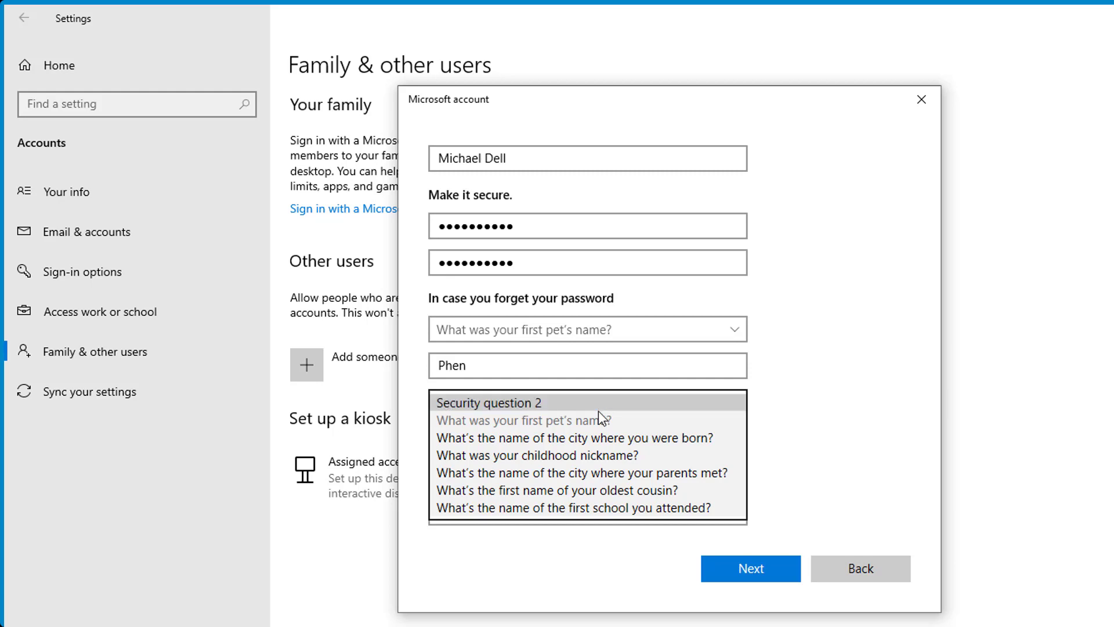
left_click(601, 477)
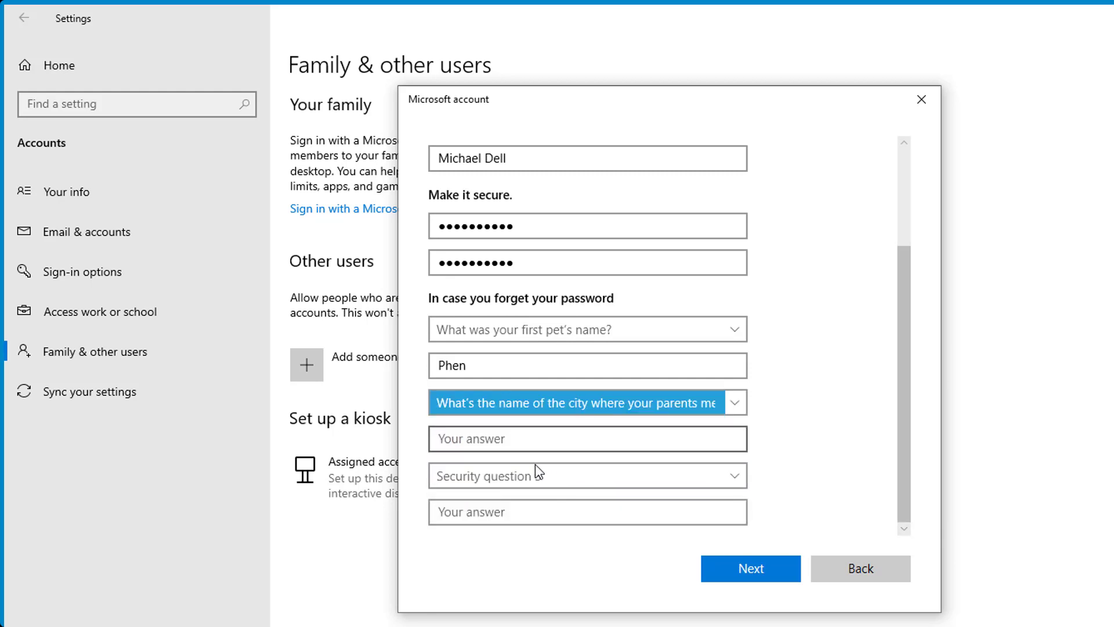
left_click(537, 444)
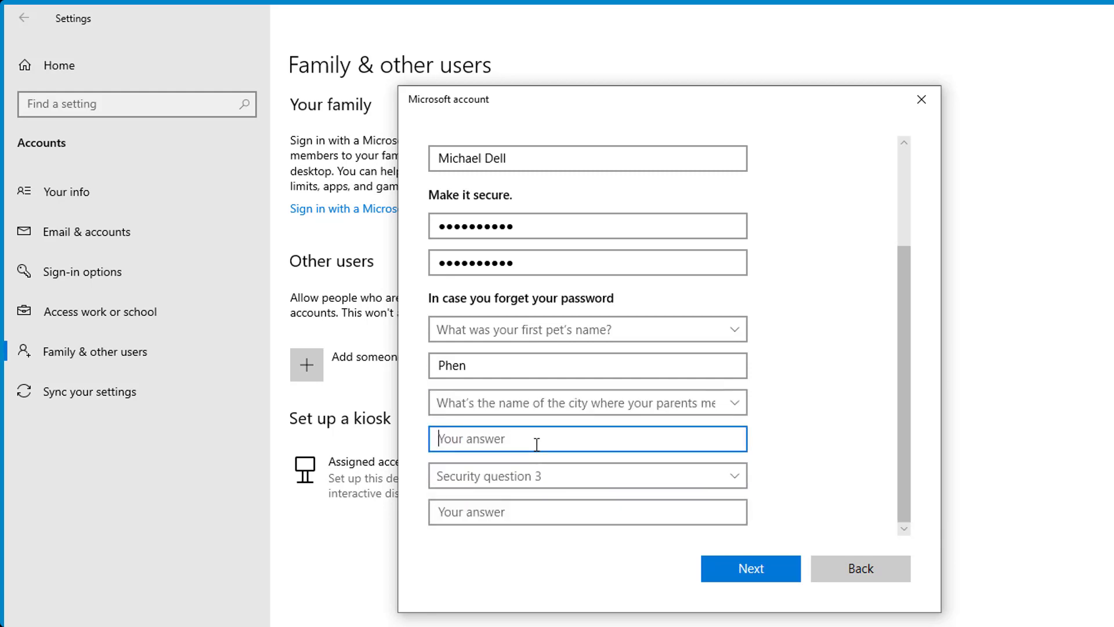
type("Ho")
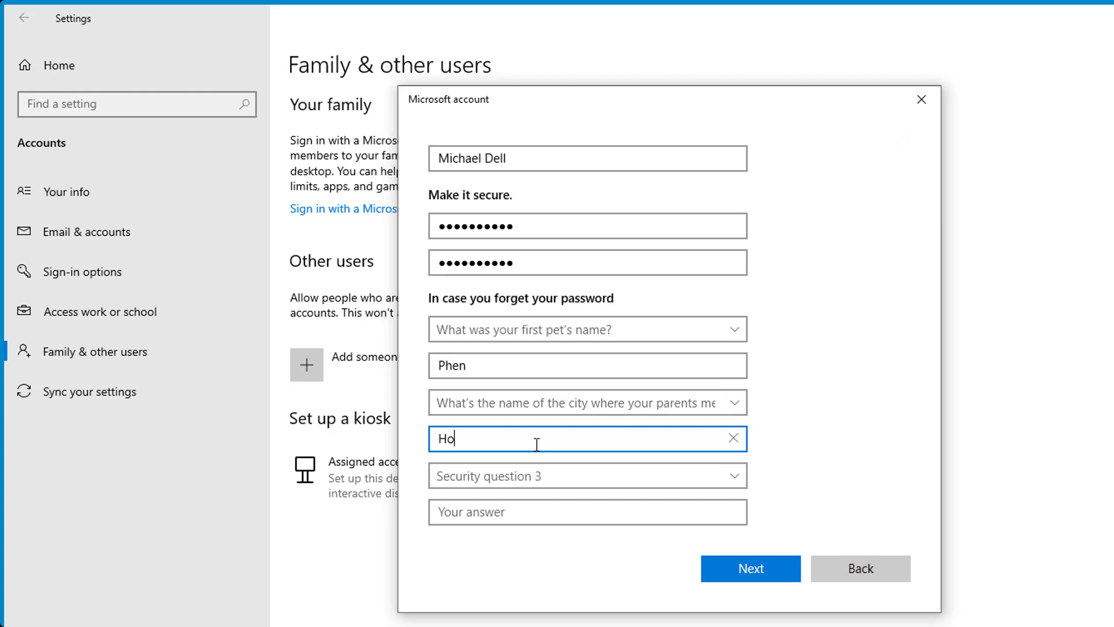
type(" Chi Minh")
Set the third question to the childhood nickname, answer it, and submit the new account.
left_click(542, 475)
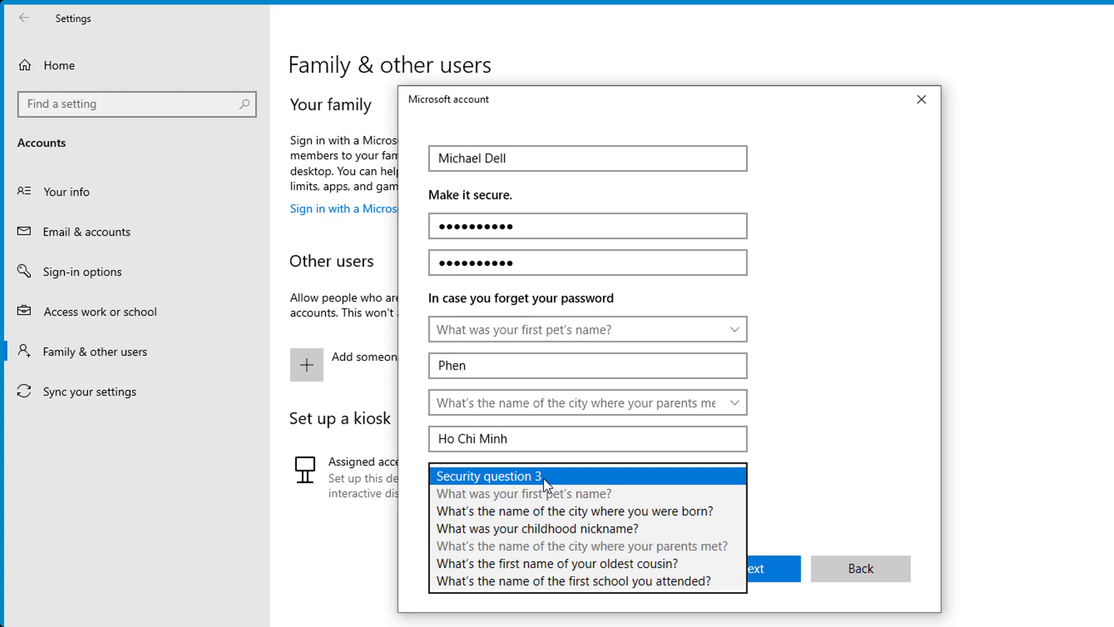
left_click(554, 527)
left_click(533, 518)
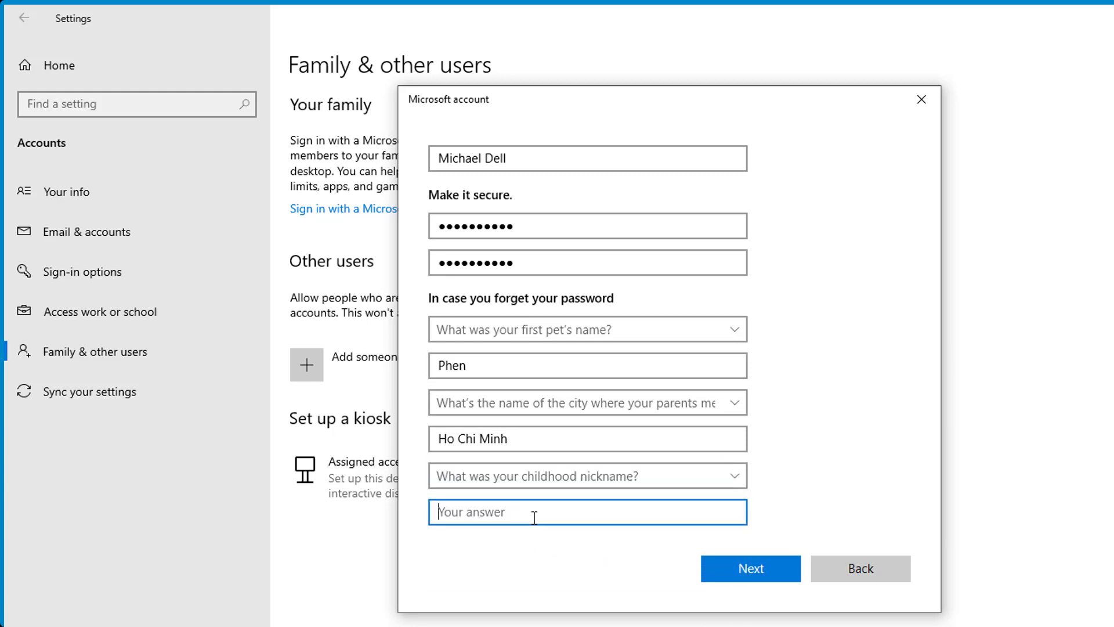
type("Ty1")
key("BackSpace")
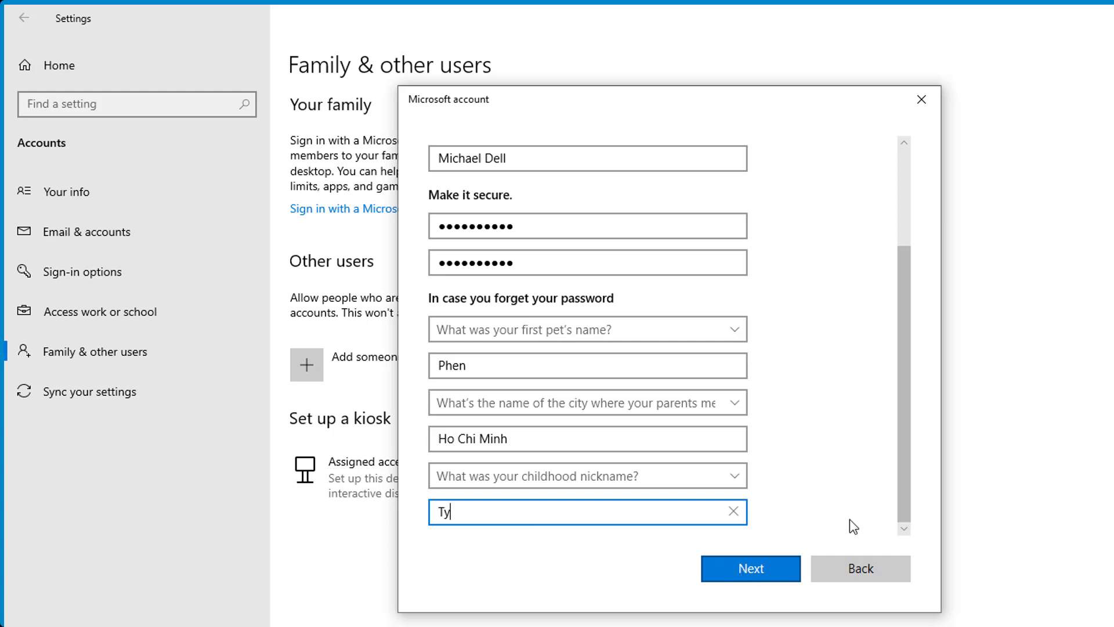
left_click(767, 572)
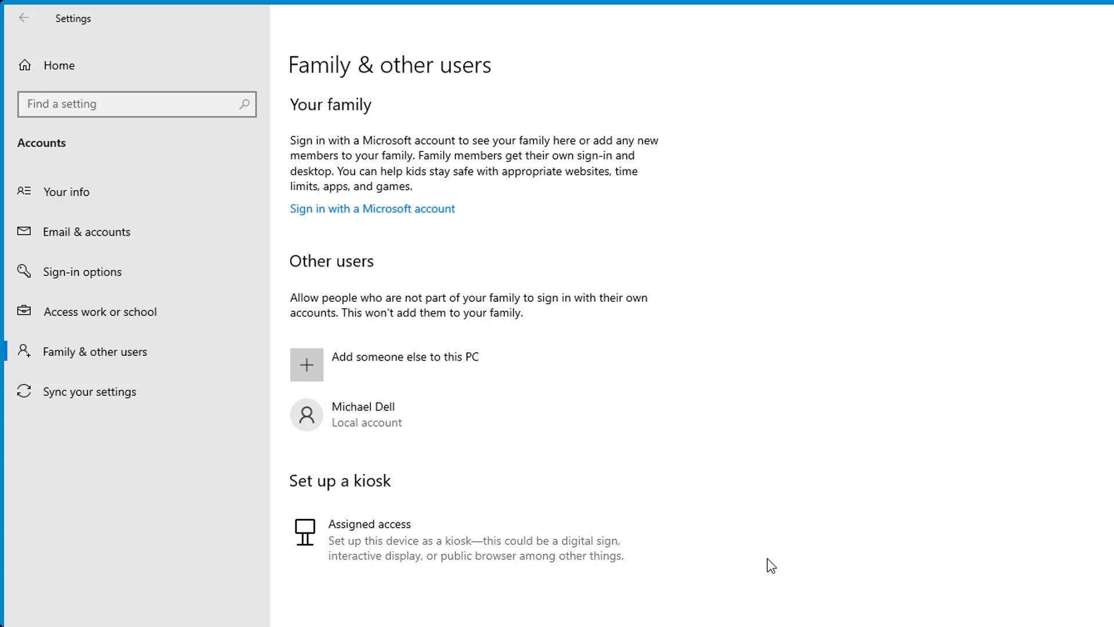
Reopen Settings on Accounts > Family & other users and expand the second local account's options.
left_click(378, 417)
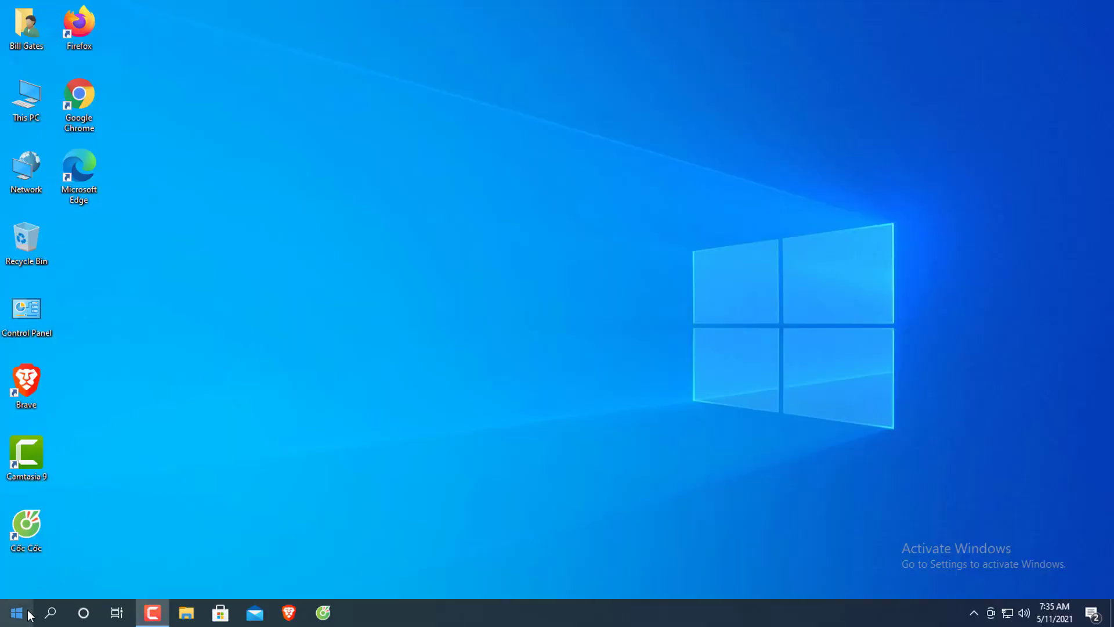
right_click(26, 611)
left_click(91, 480)
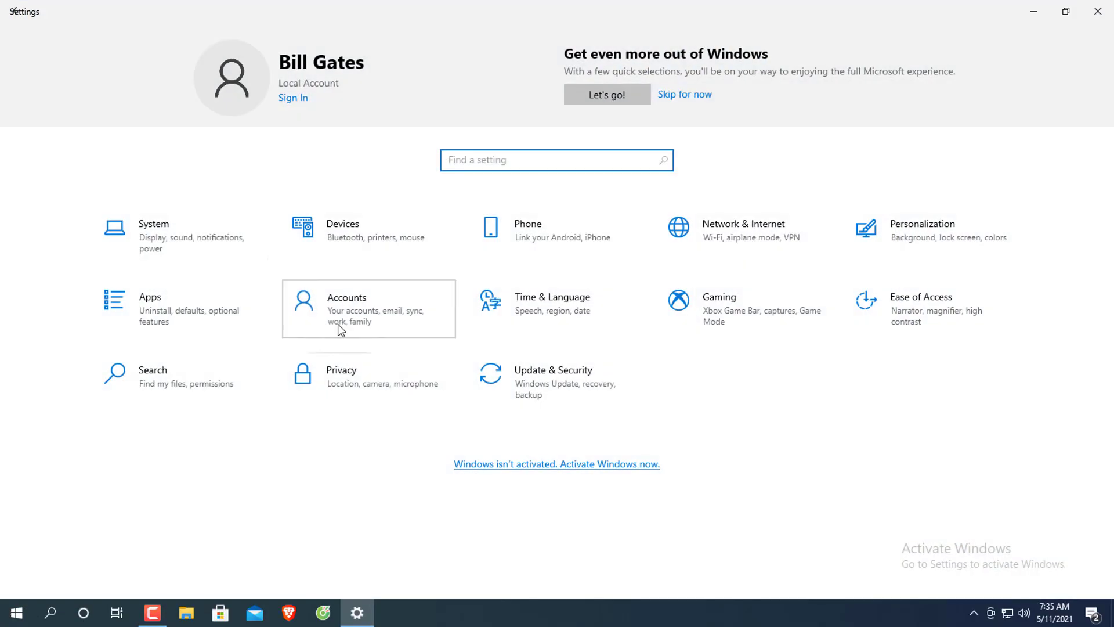
left_click(340, 326)
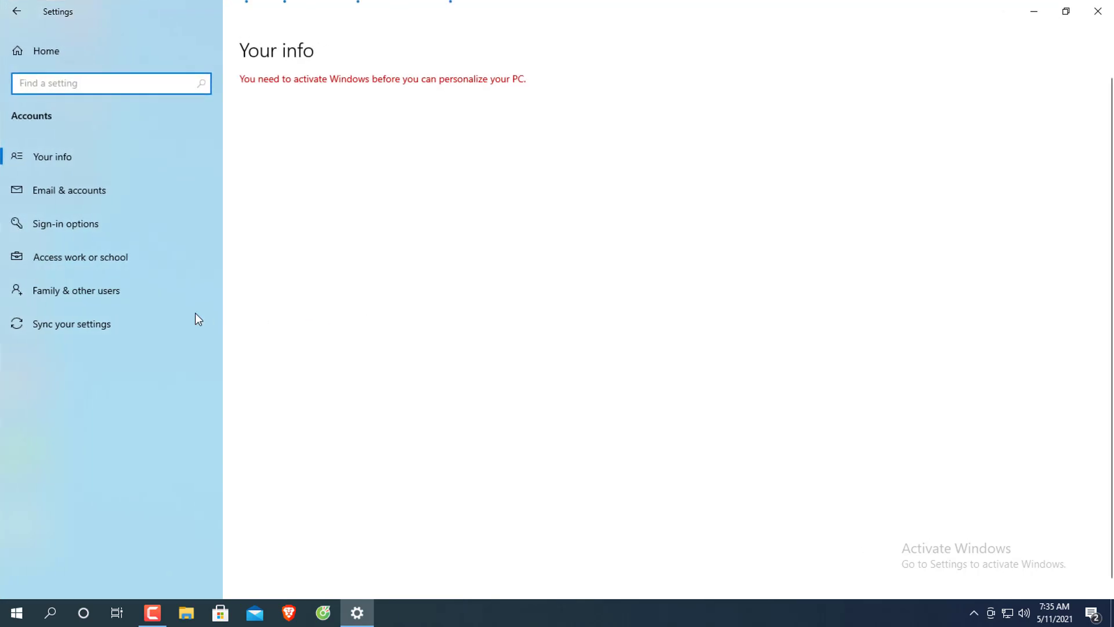
left_click(119, 298)
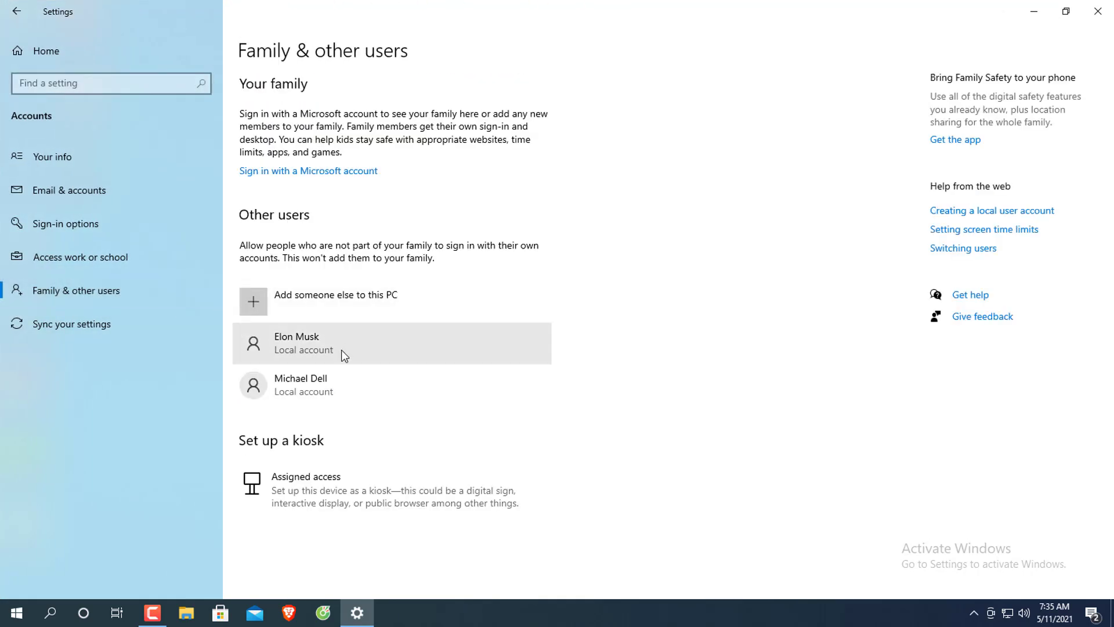
left_click(333, 383)
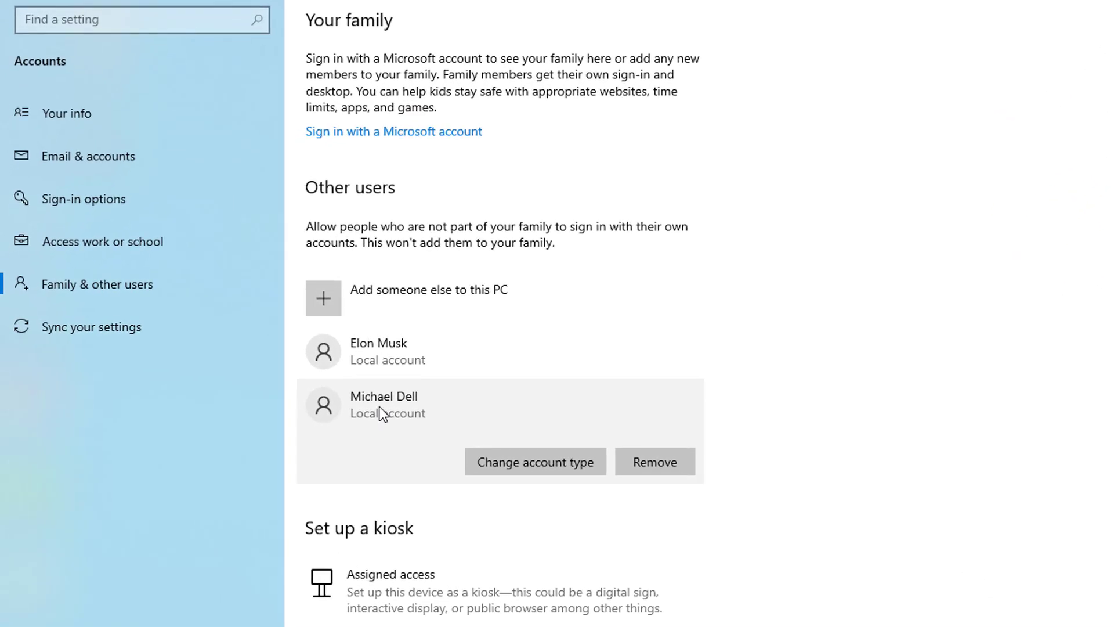
Change the second local account's type to Administrator, then close Settings.
left_click(514, 459)
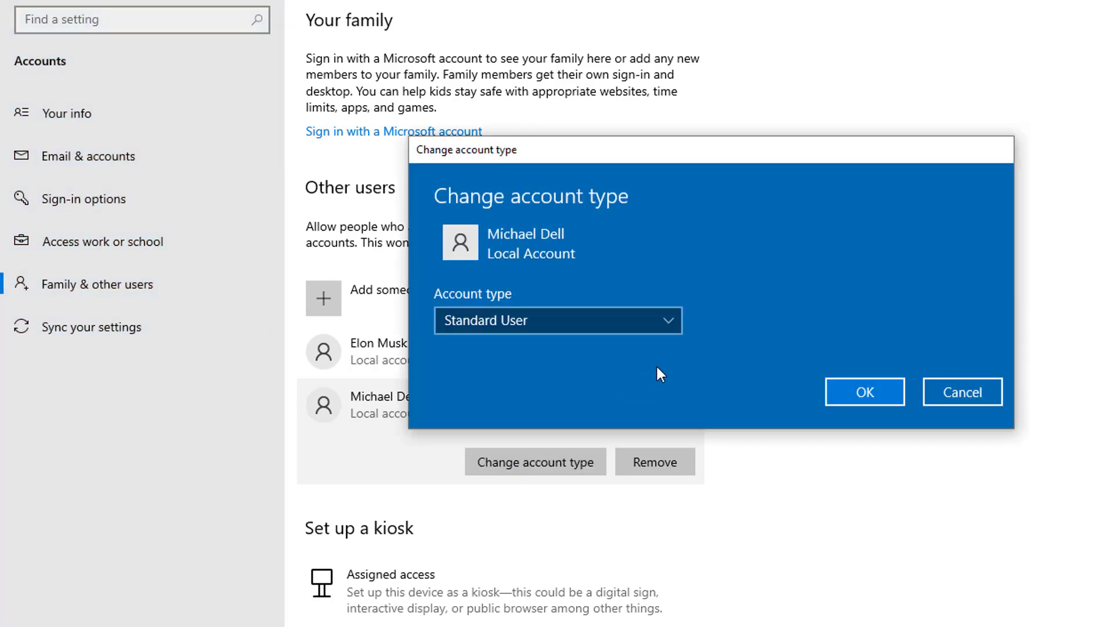
left_click(670, 323)
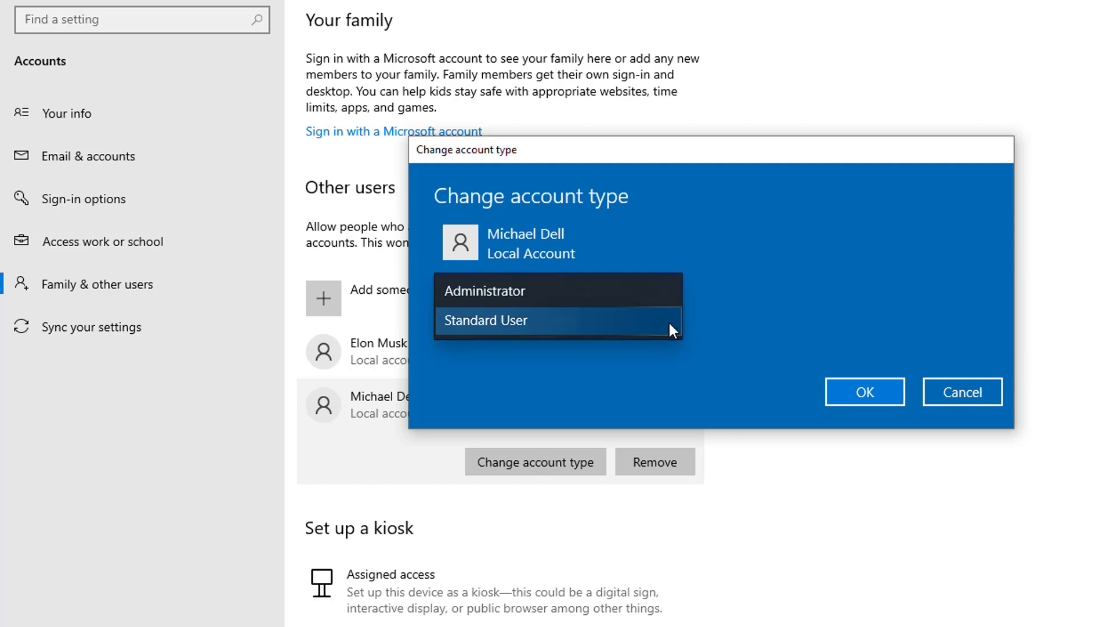
left_click(524, 293)
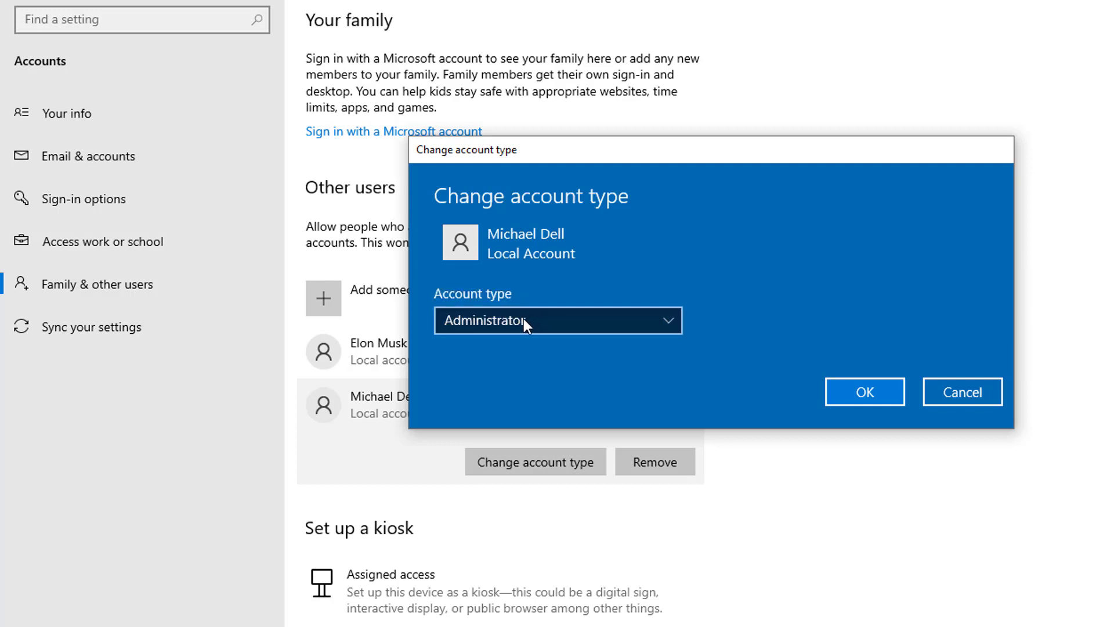
left_click(866, 389)
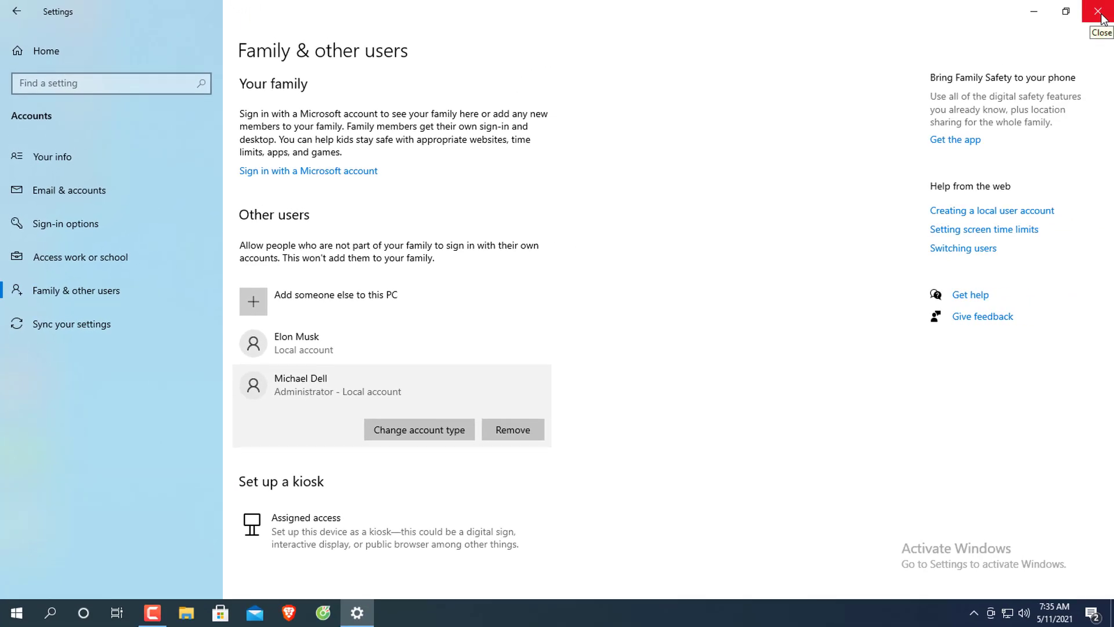
left_click(1102, 16)
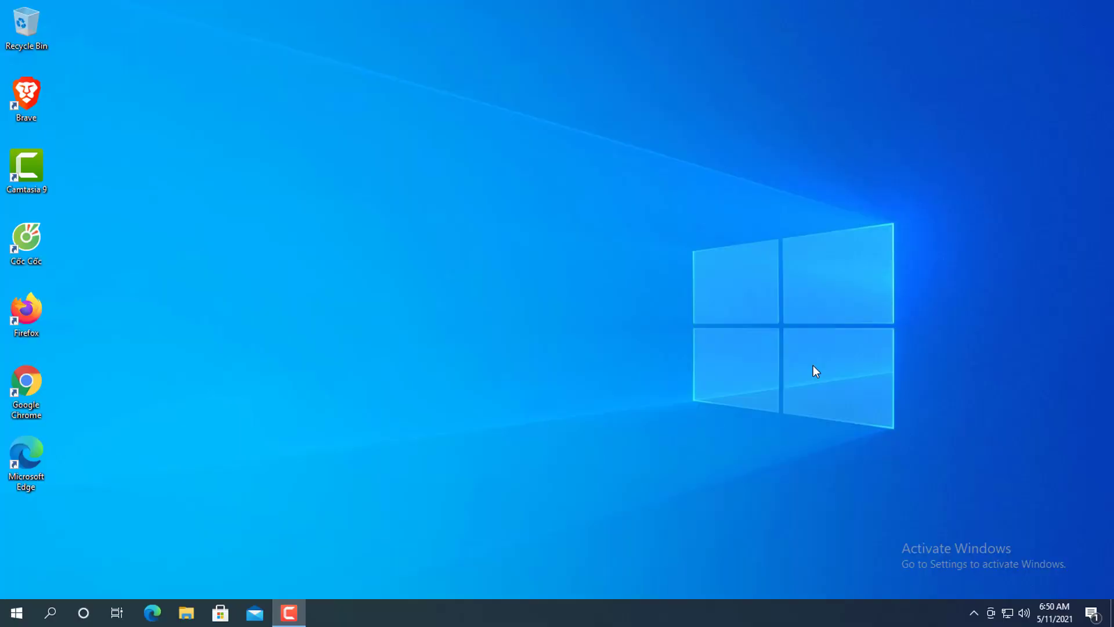
Open Personalize from the desktop's context menu and go to the Themes page.
right_click(296, 236)
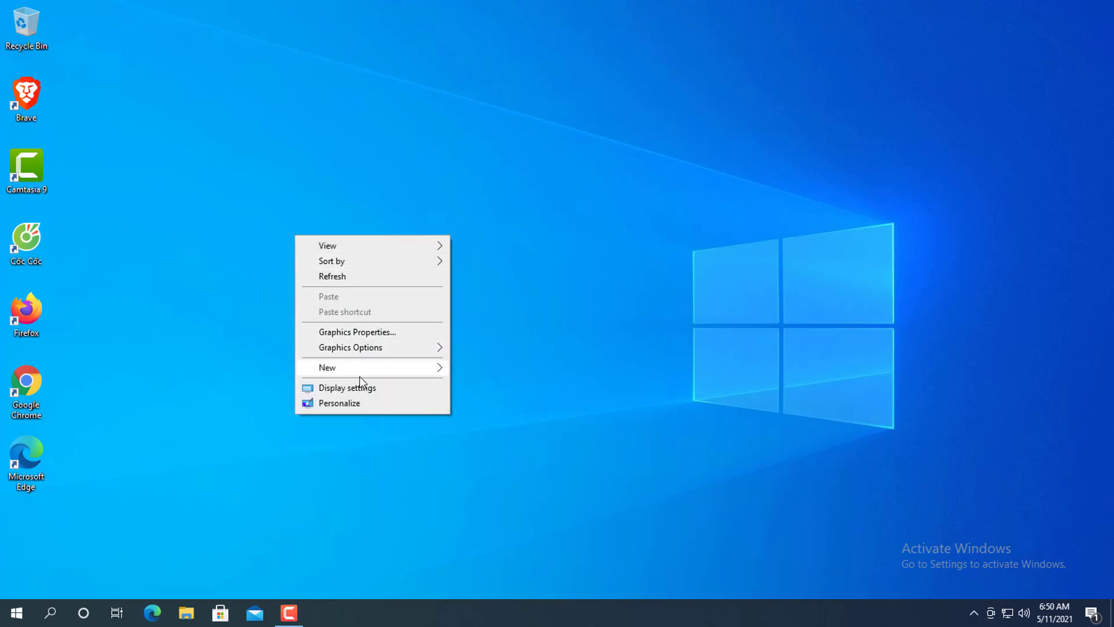
left_click(355, 403)
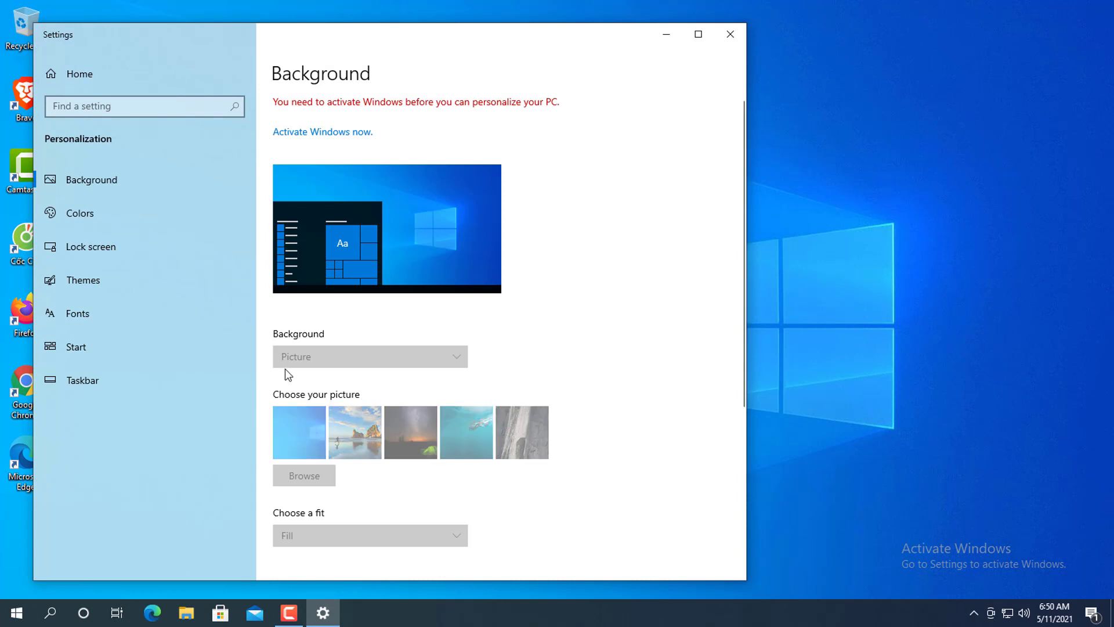
left_click(91, 283)
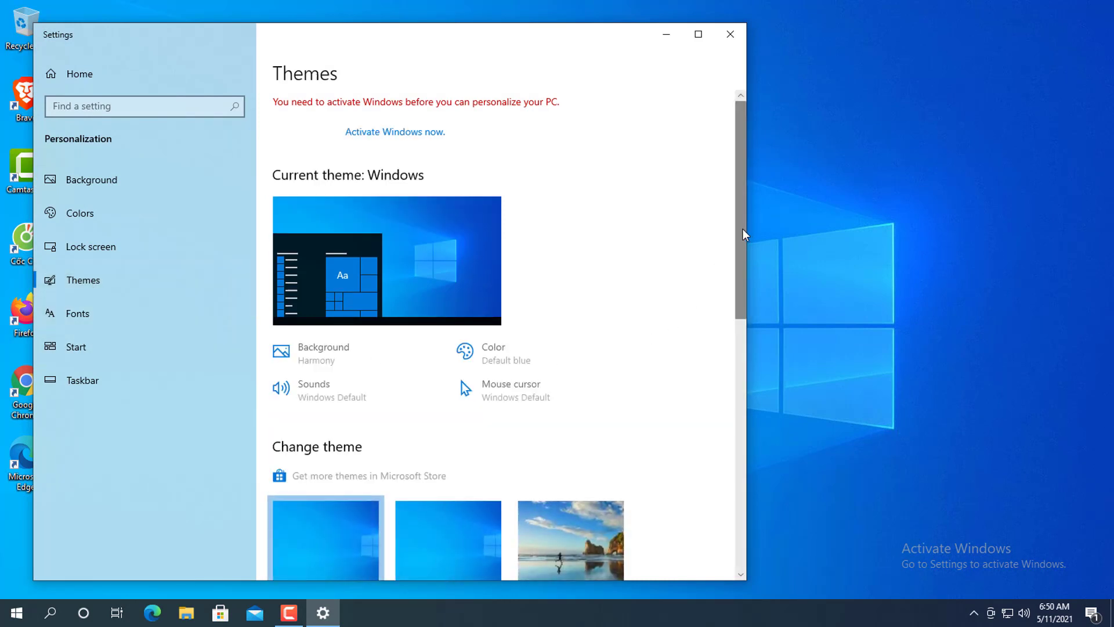
In Desktop icon settings, enable the Computer, User's Files and Network icons, then close Settings.
scroll(742, 261, "down", 1)
left_click_drag(742, 273, 741, 431)
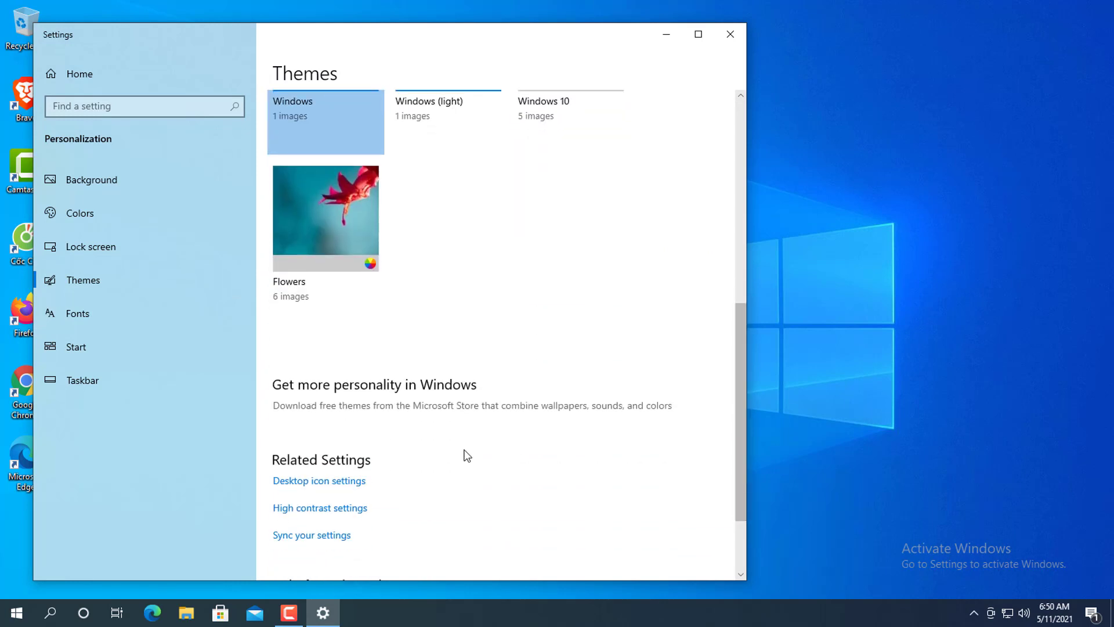
left_click(349, 482)
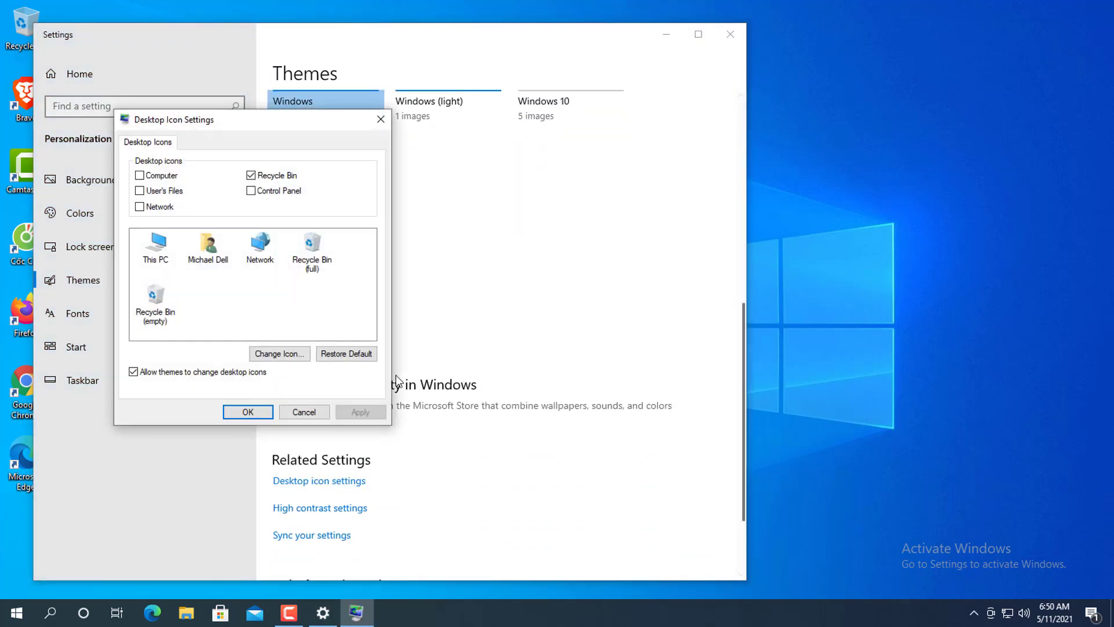
left_click(139, 175)
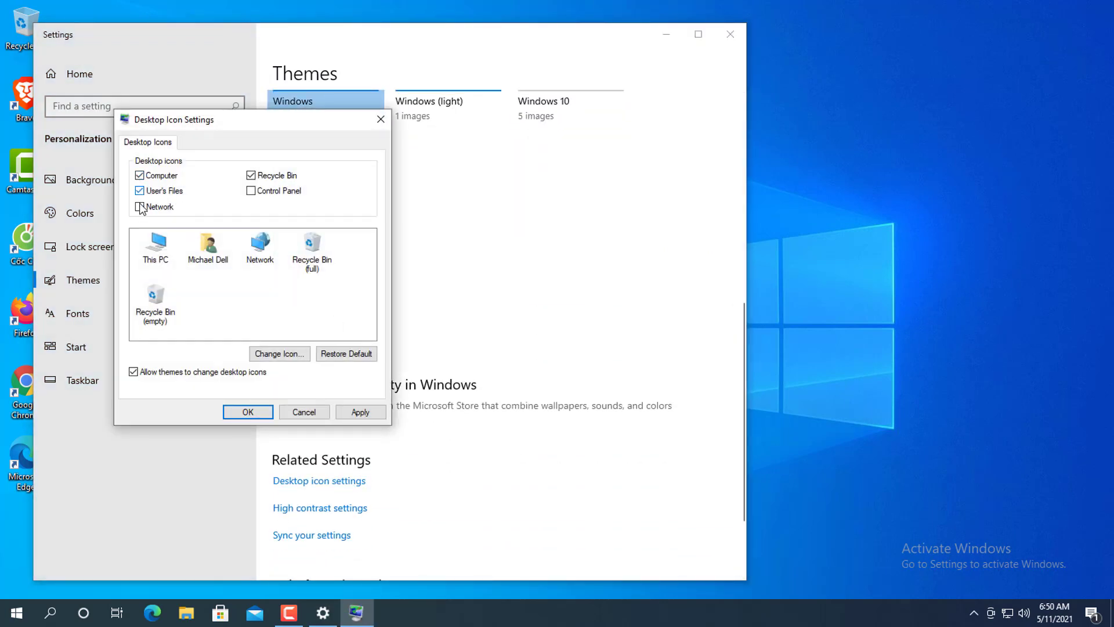
left_click(139, 190)
left_click(140, 207)
left_click(248, 412)
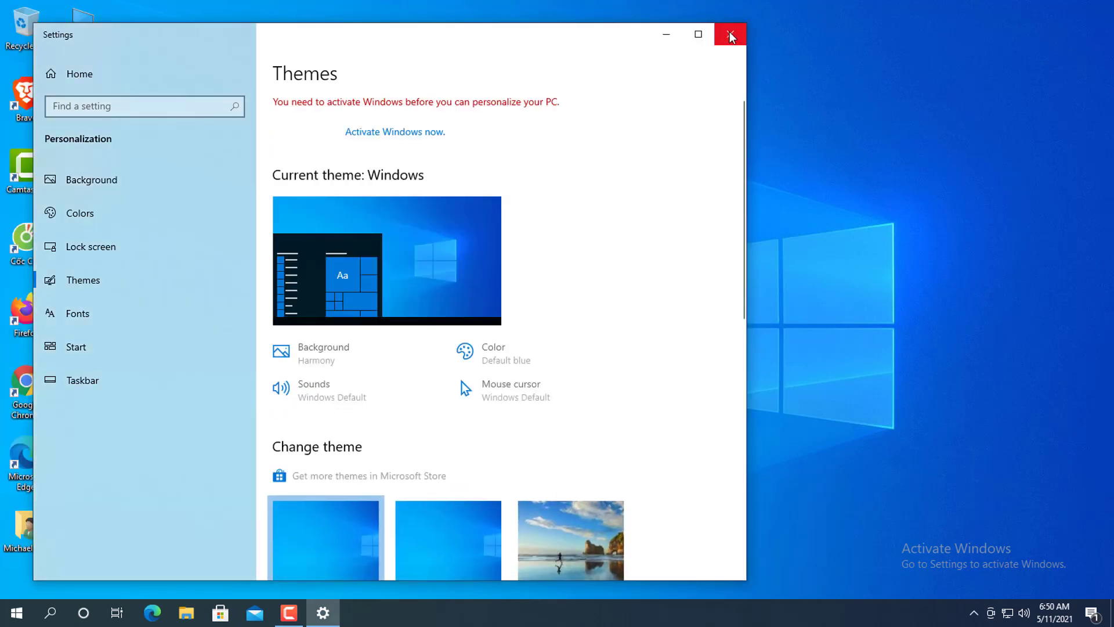
left_click(730, 35)
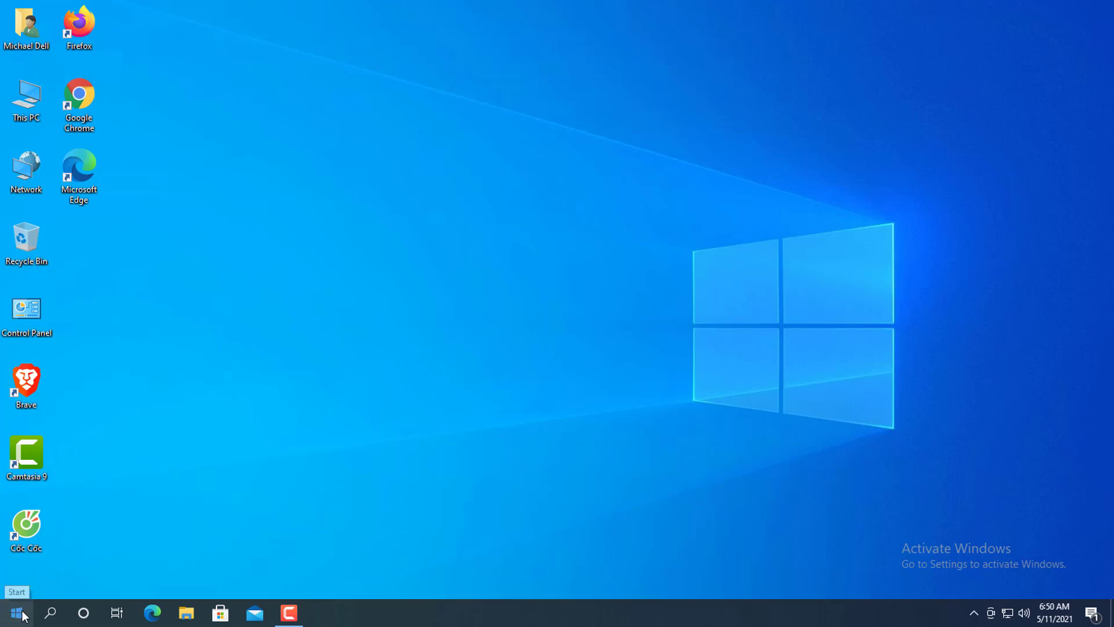
Reopen Settings maximized and go to Accounts > Sign-in options.
right_click(26, 616)
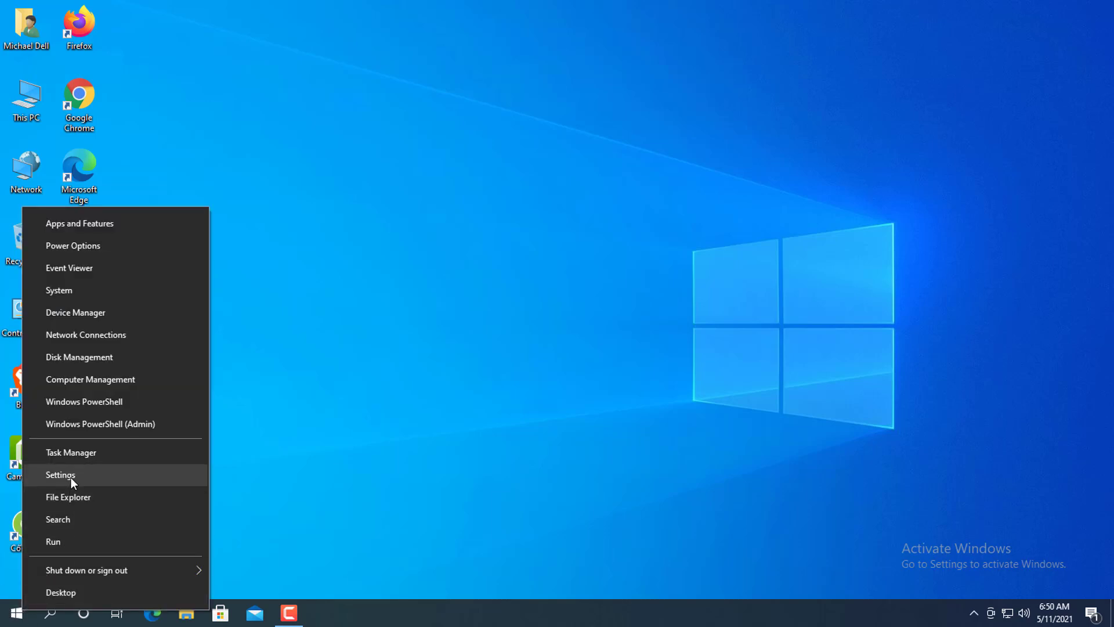
left_click(71, 477)
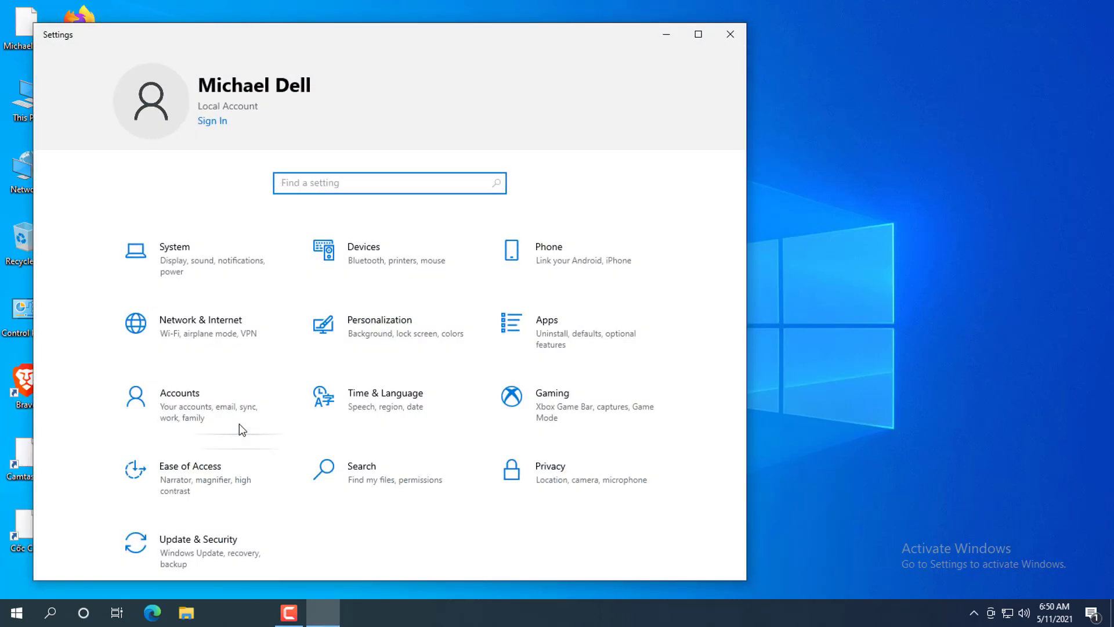
left_click(699, 35)
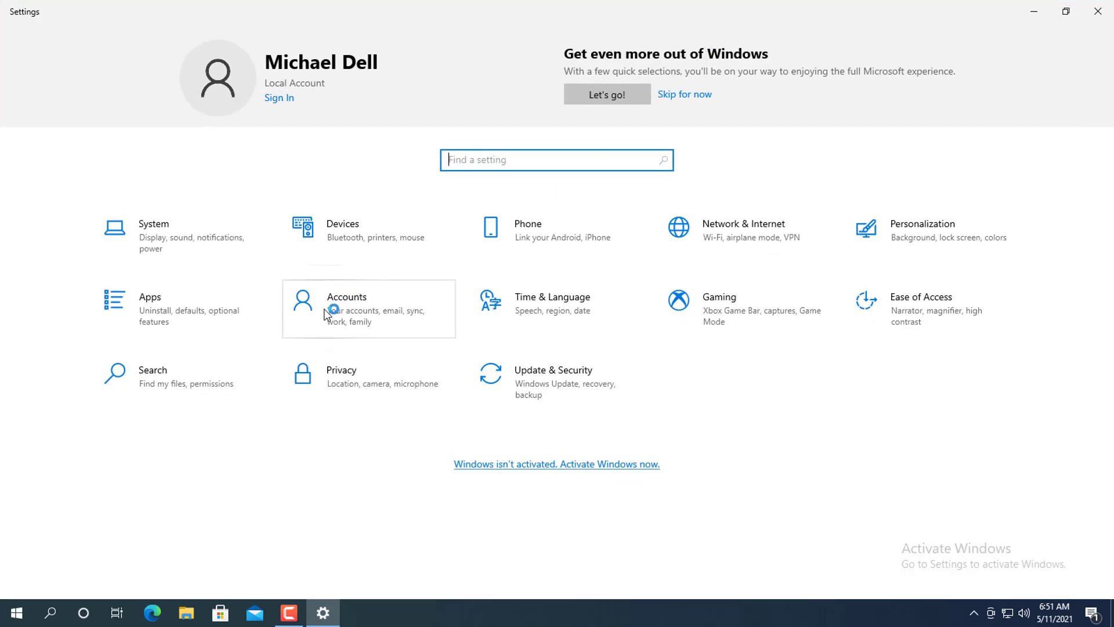
left_click(355, 314)
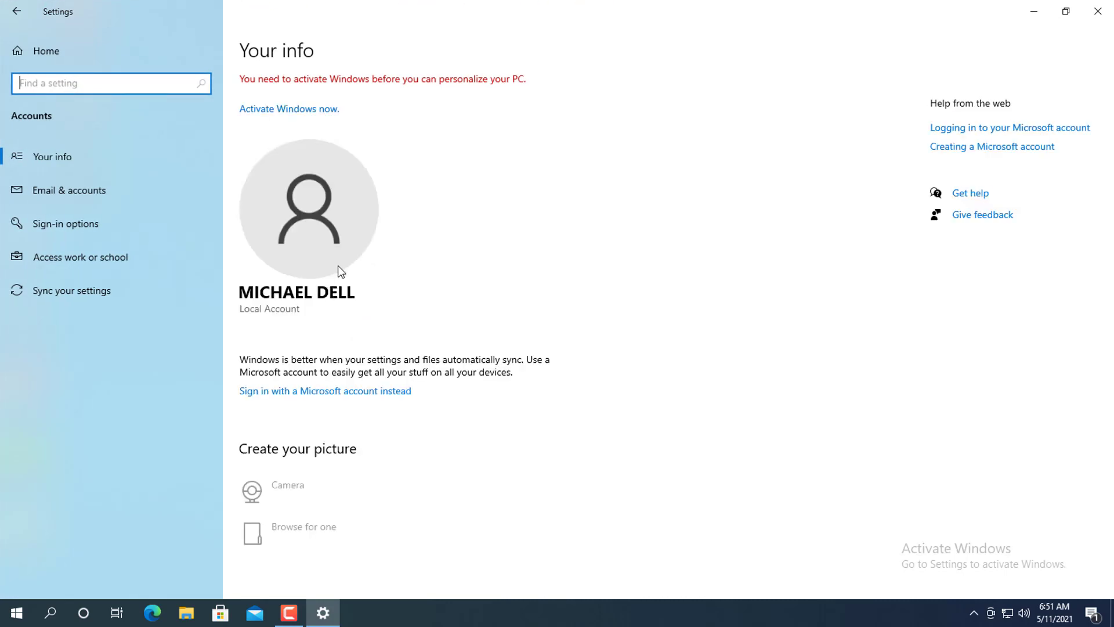
left_click(76, 226)
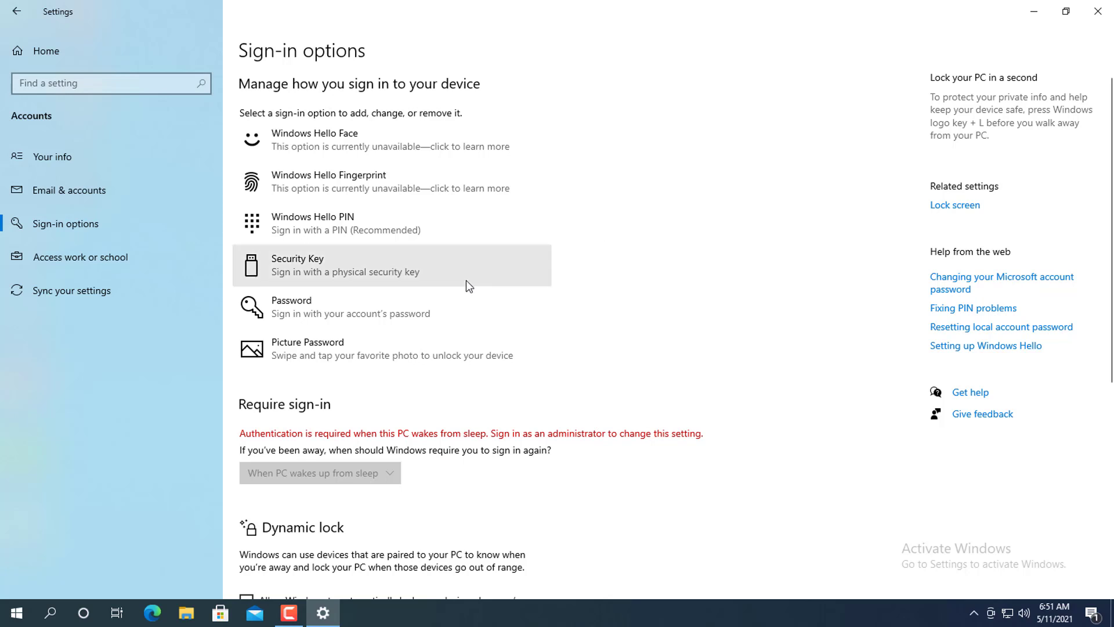
Start the Password change and confirm the account's current password.
left_click(357, 313)
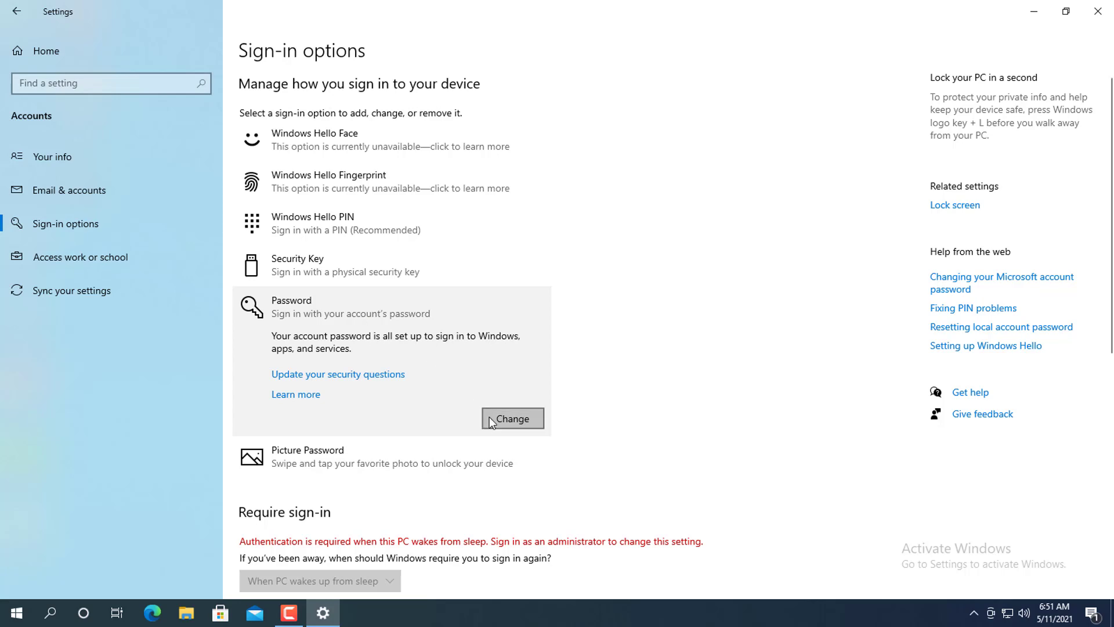
left_click(514, 420)
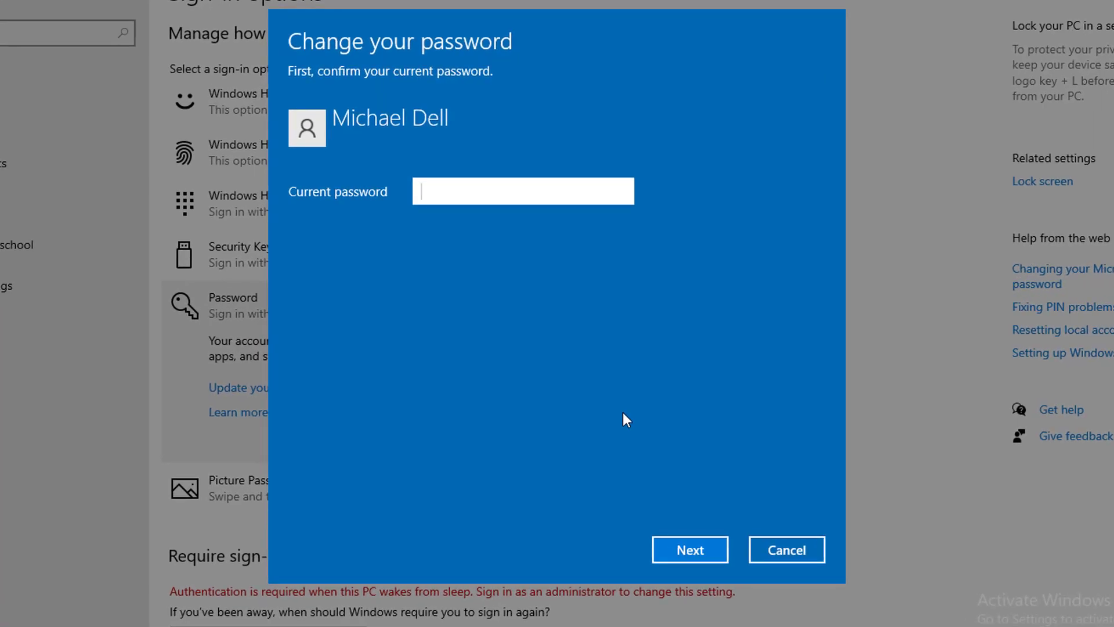
type("1234567890")
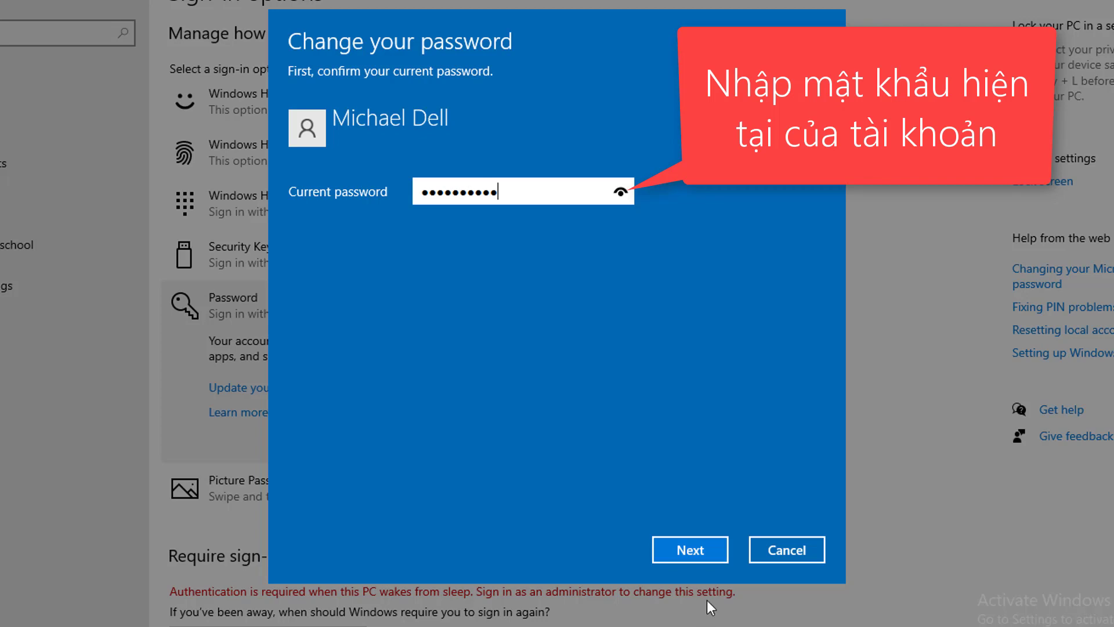
left_click(708, 545)
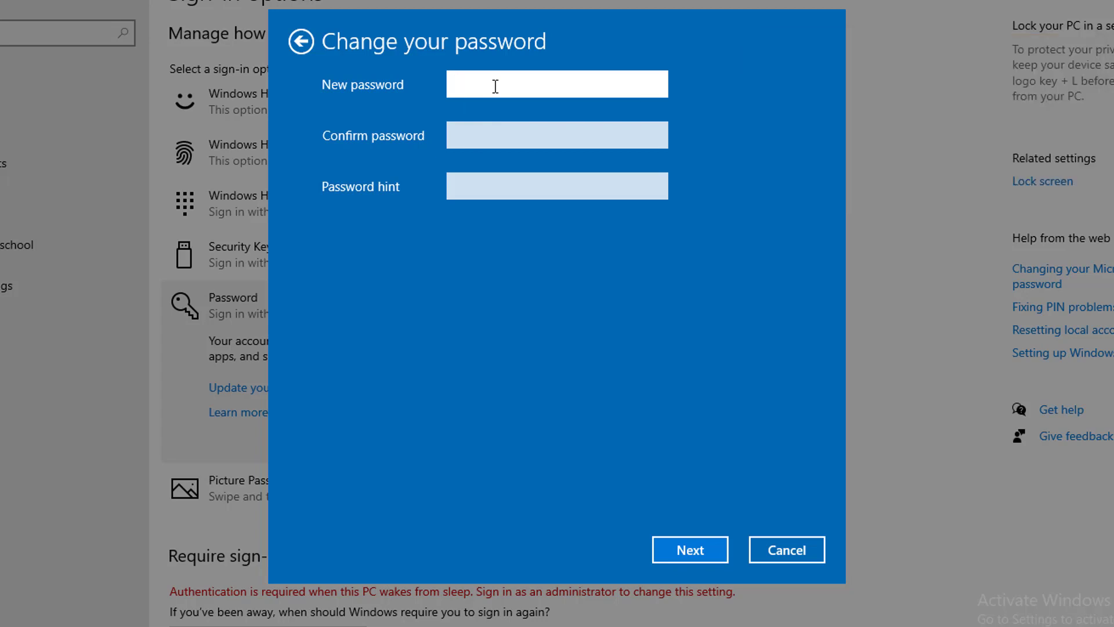
Enter the new password twice with a password hint and finish the change.
type("1234567890")
left_click(507, 135)
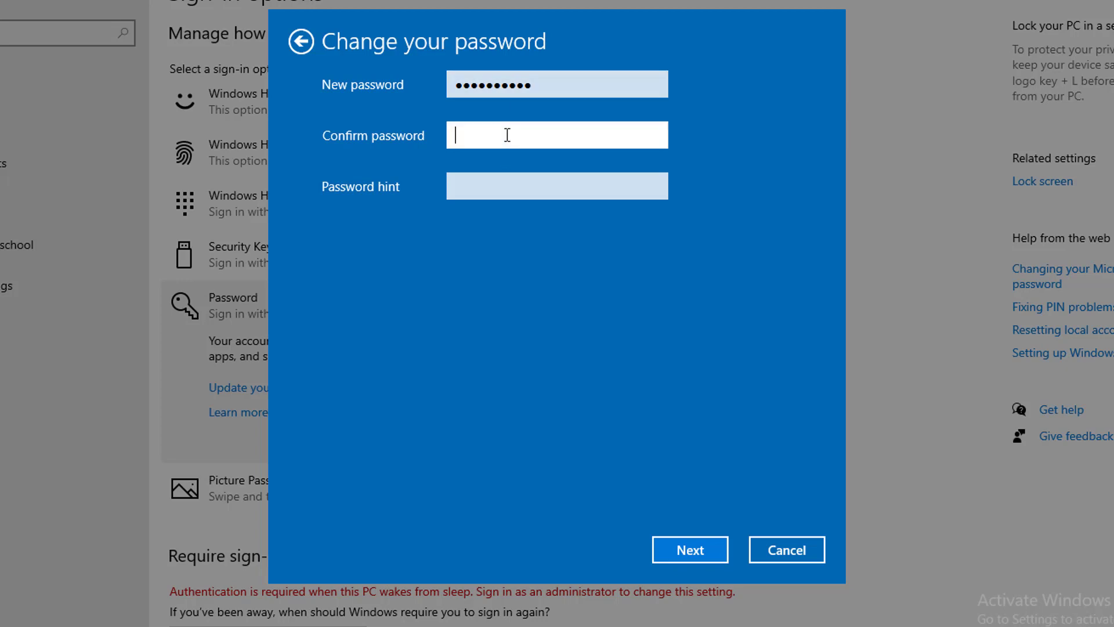
type("1234")
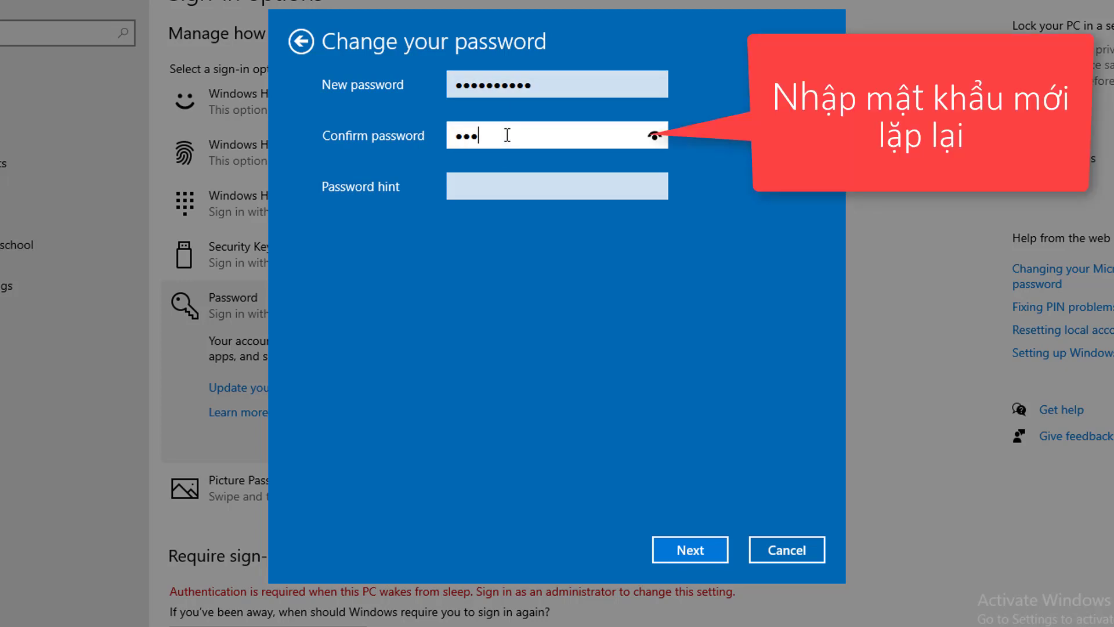
type("567890")
left_click(517, 188)
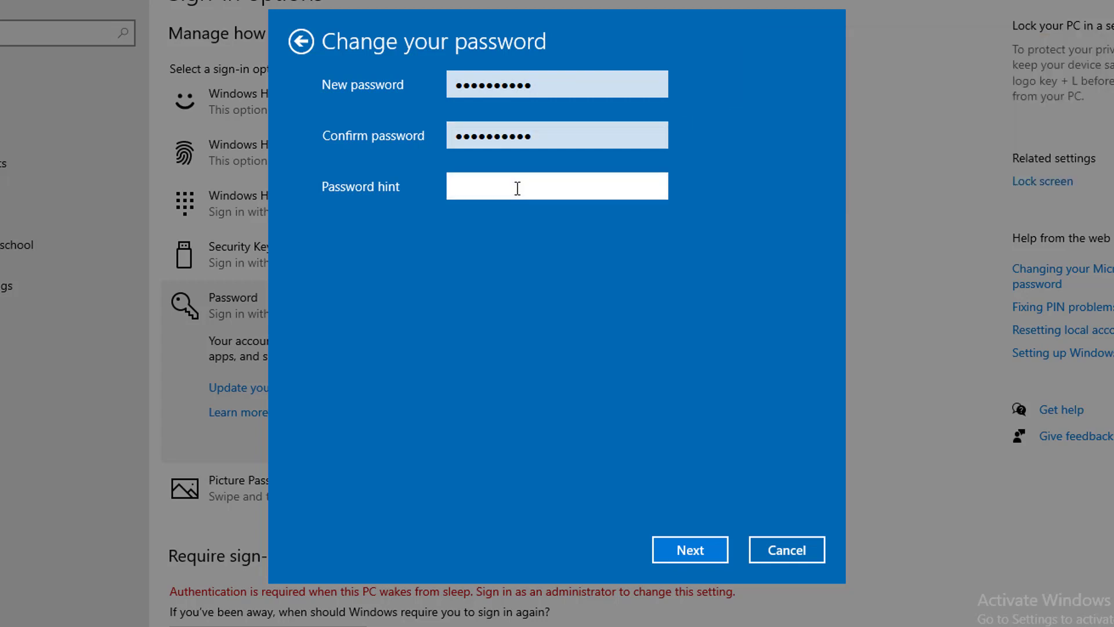
type("0907")
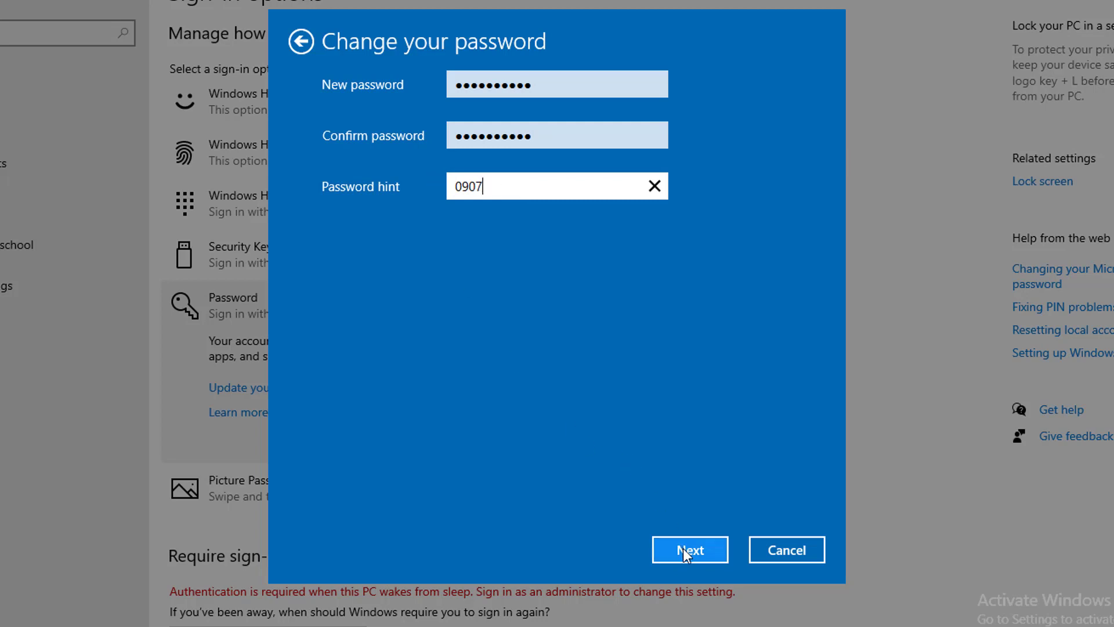
left_click(683, 549)
left_click(702, 545)
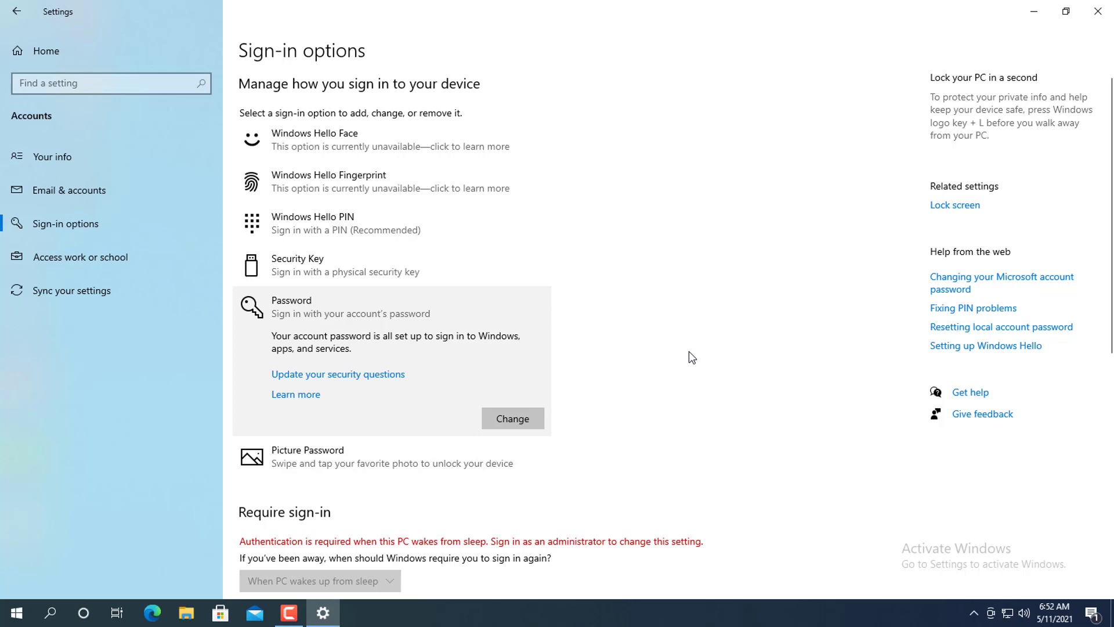
Close Settings and launch Control Panel by running 'CONTROL PANEL' from the Run dialog.
left_click(1098, 13)
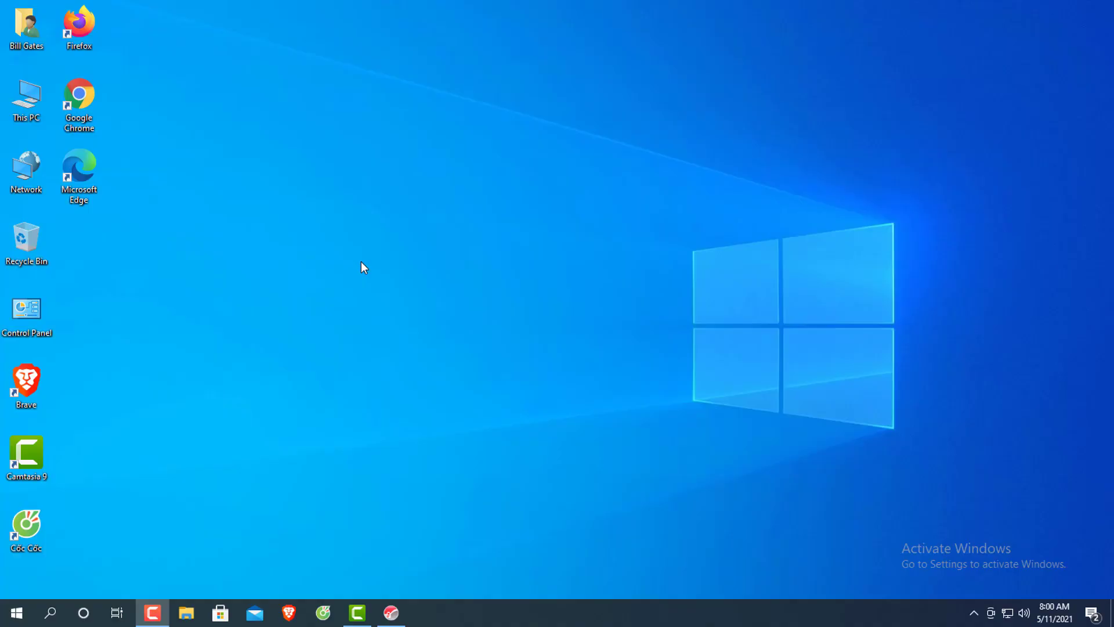
key("super+r")
key("BackSpace")
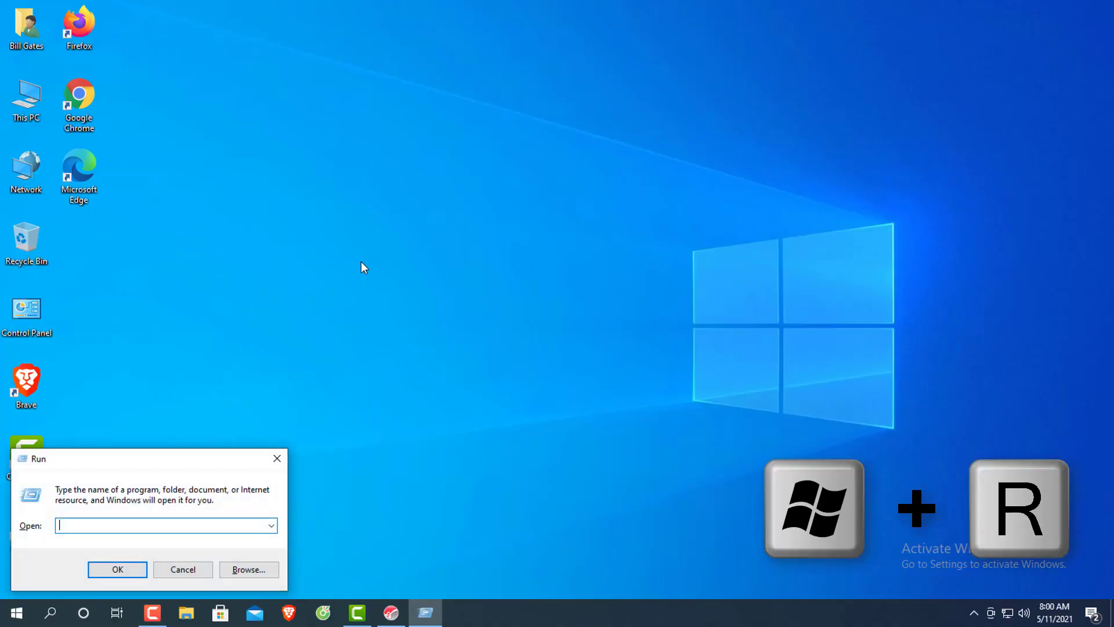
type("CONTROL PANE")
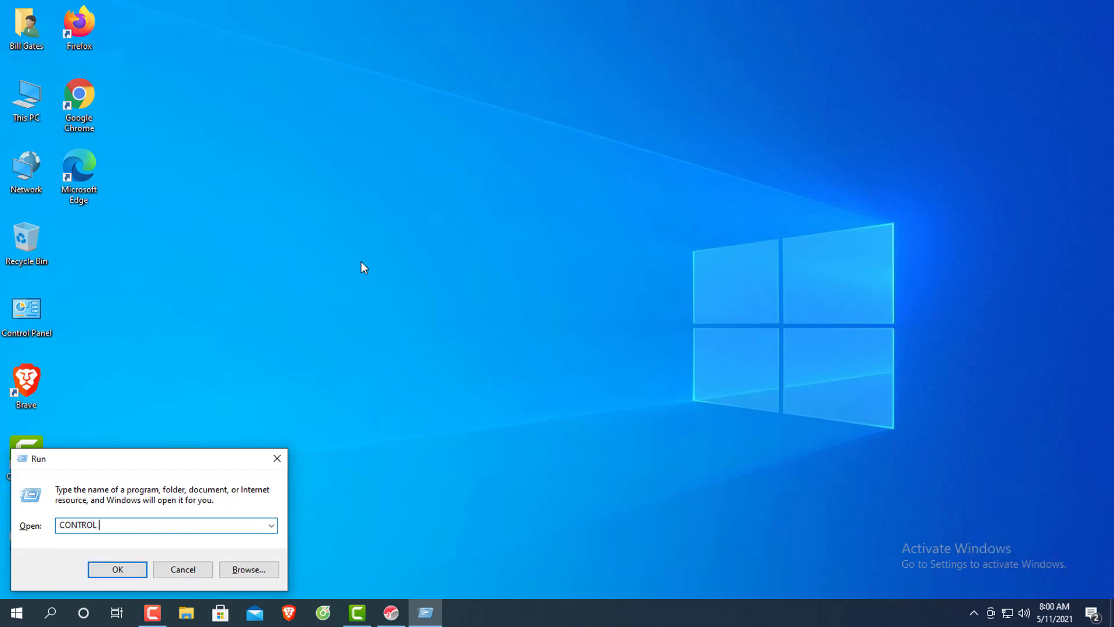
type("L")
key("Return")
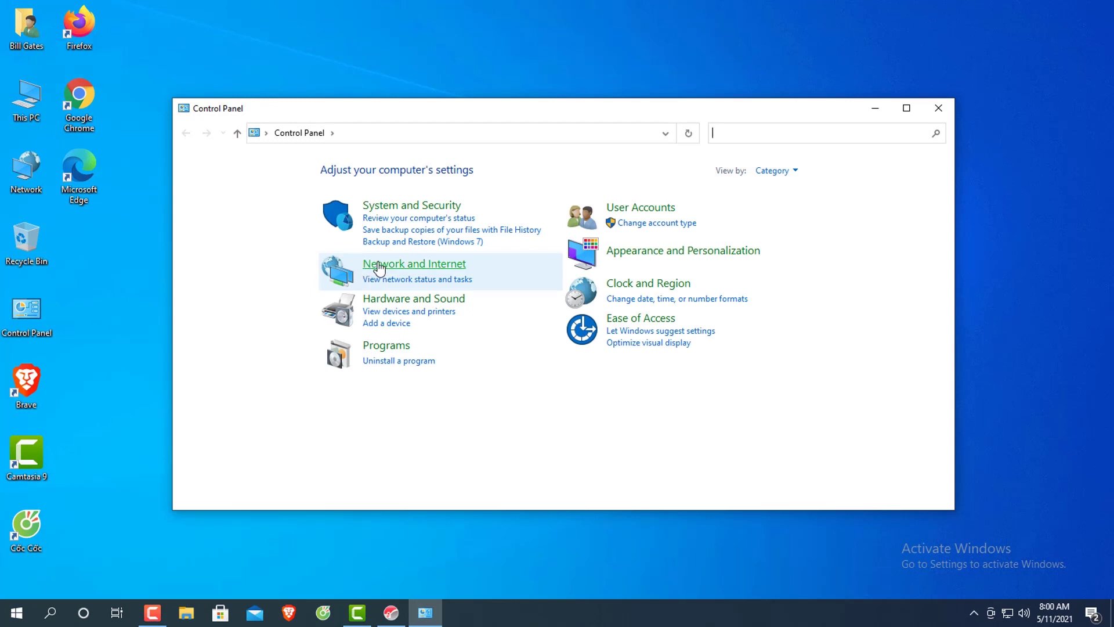
Go through User Accounts to Manage another account, then choose 'Add a new user in PC settings'.
left_click(641, 209)
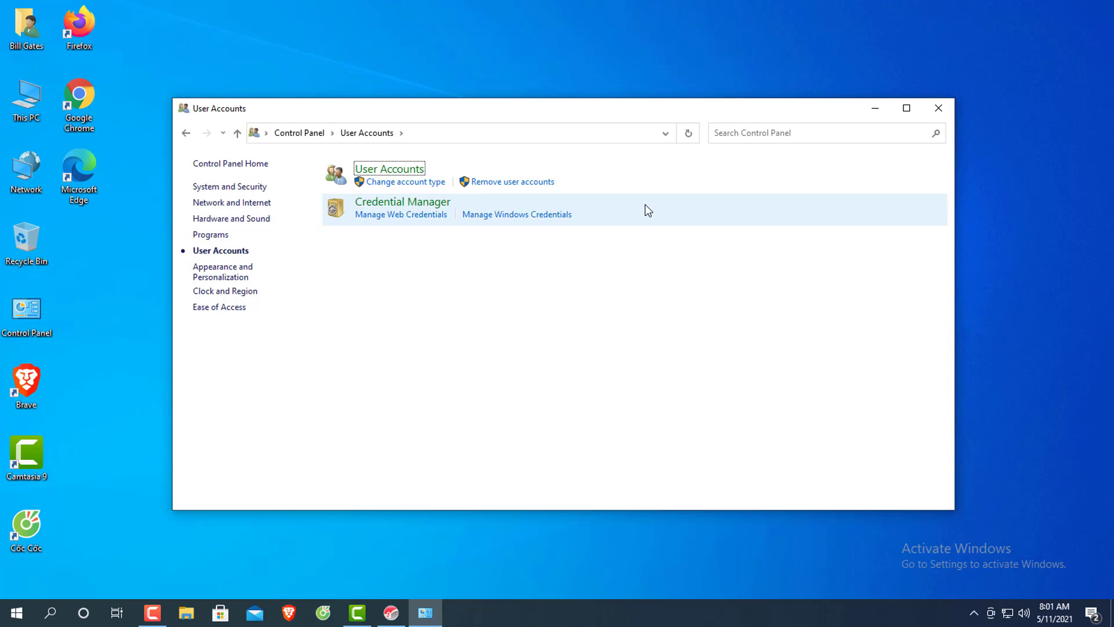
left_click(548, 182)
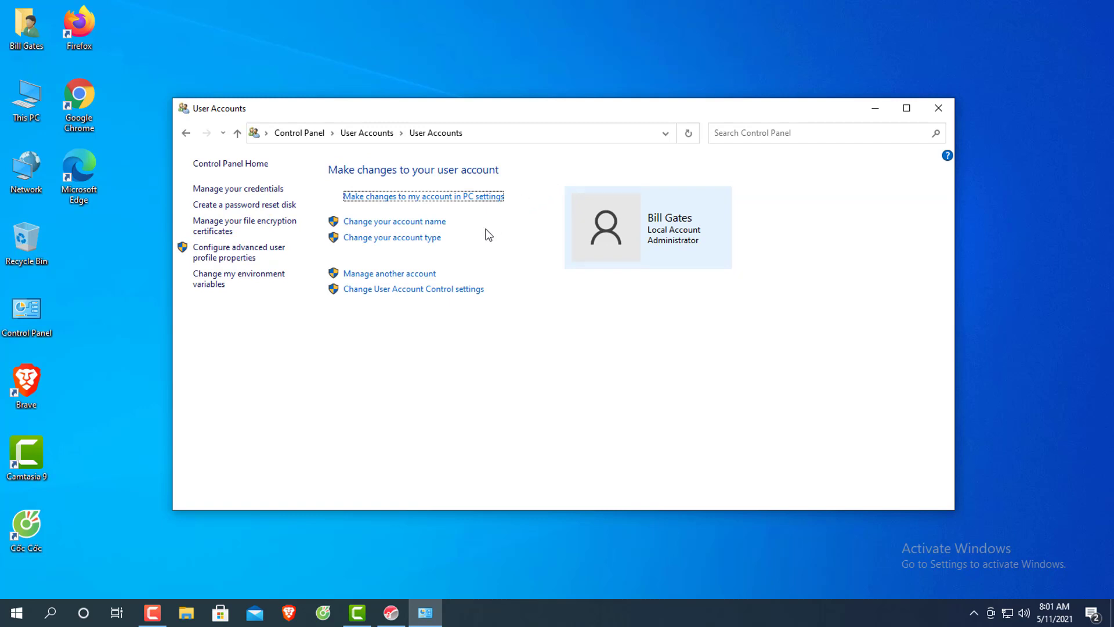
left_click(419, 277)
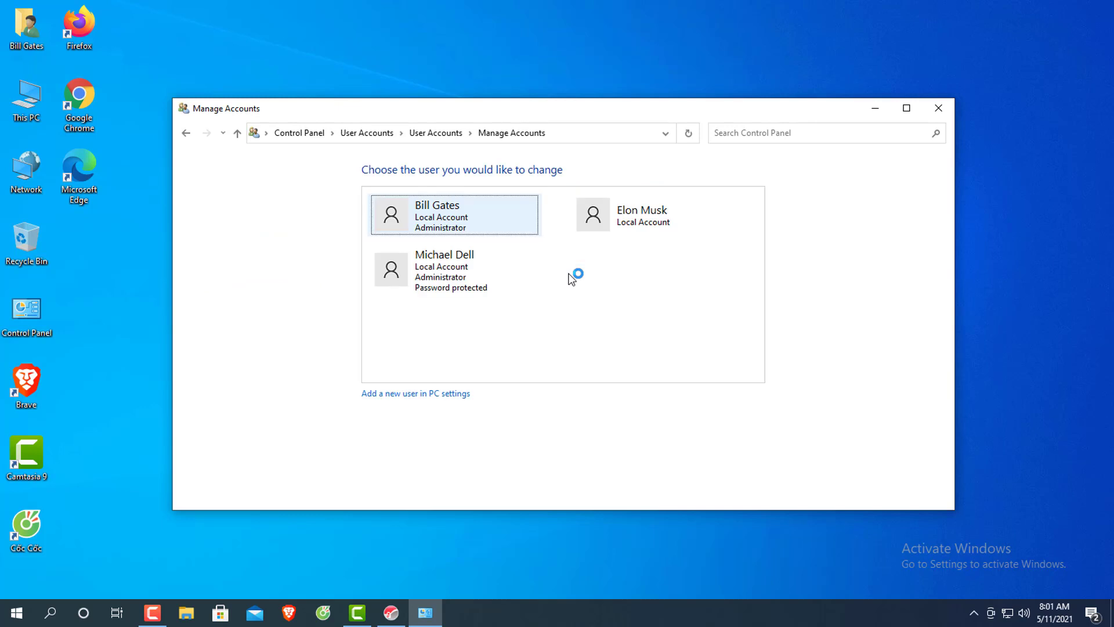
left_click(452, 393)
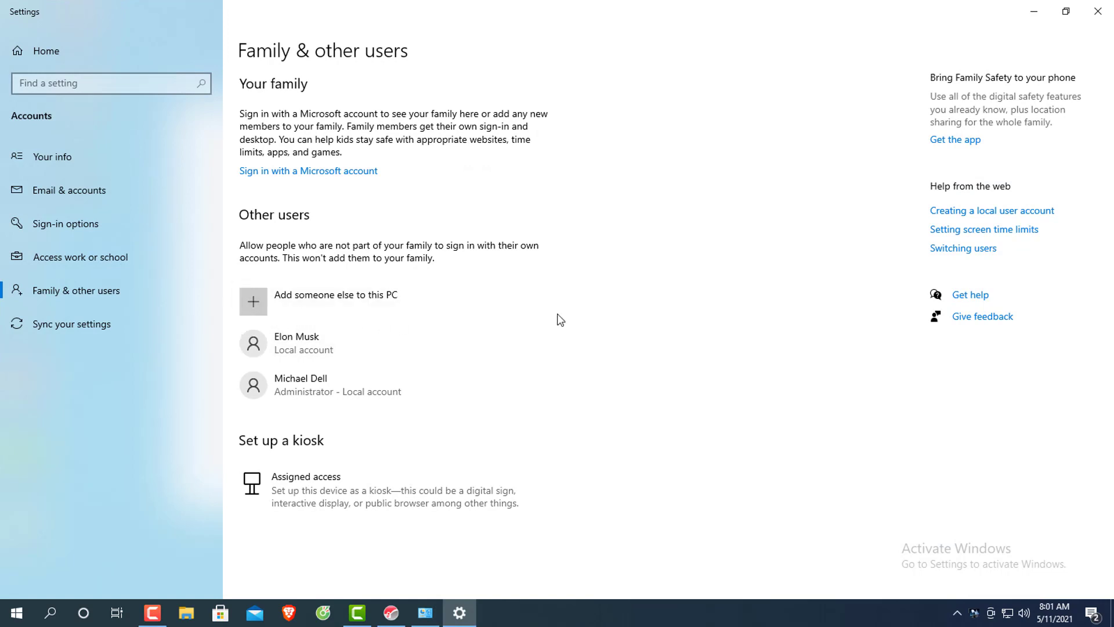
Create a local account without a Microsoft account, entering the new user's full name, then close Settings.
left_click(268, 306)
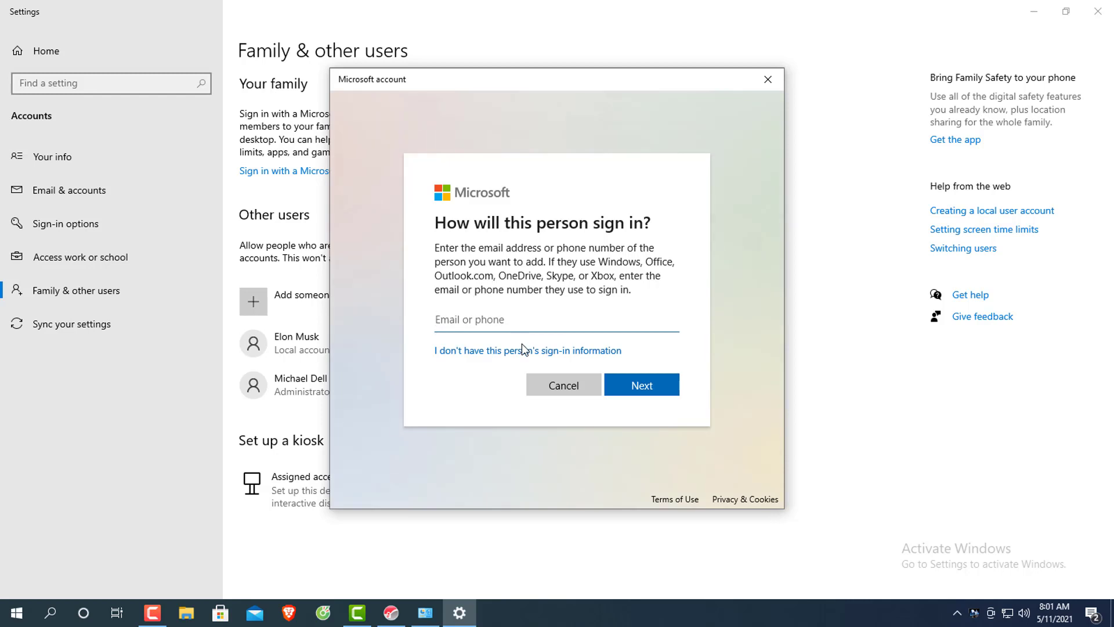
left_click(524, 353)
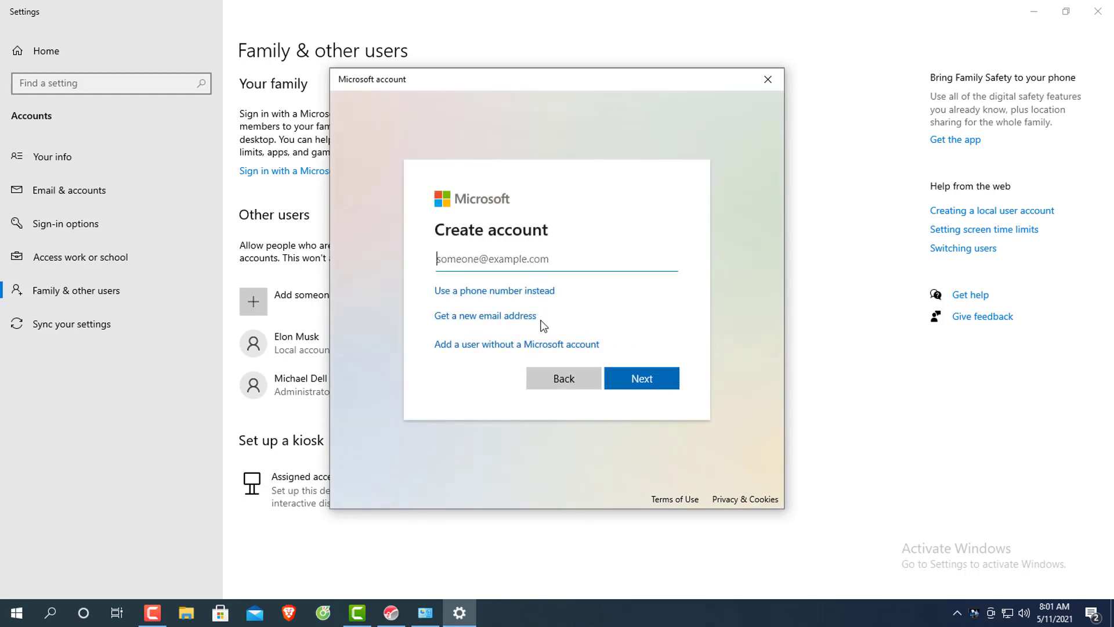
left_click(534, 350)
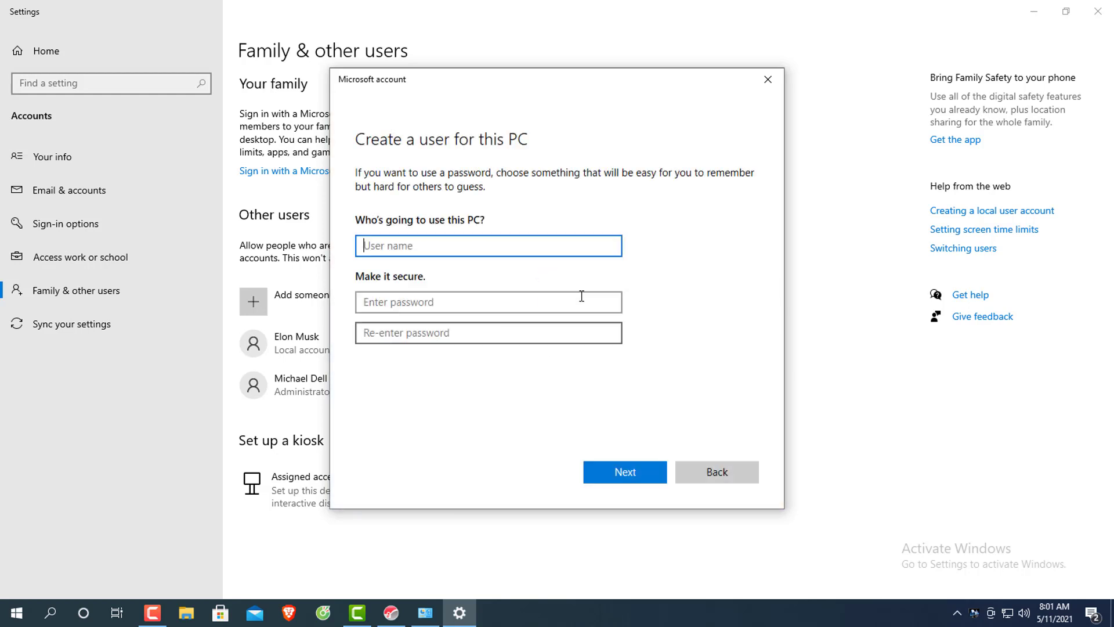
type("T")
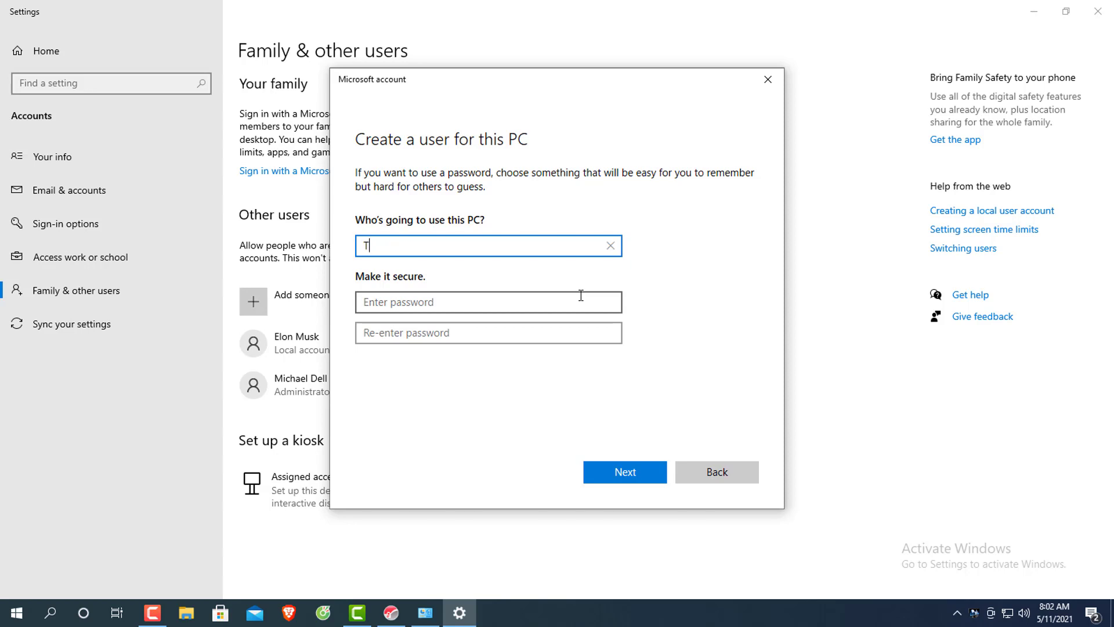
type("imothy Donald Cook")
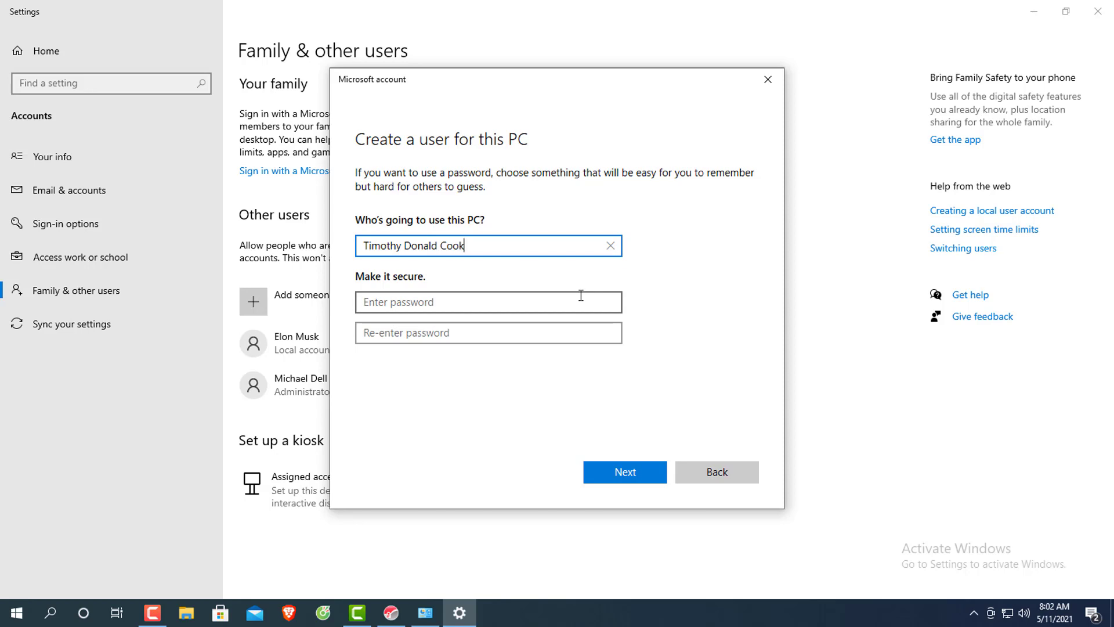
left_click(629, 472)
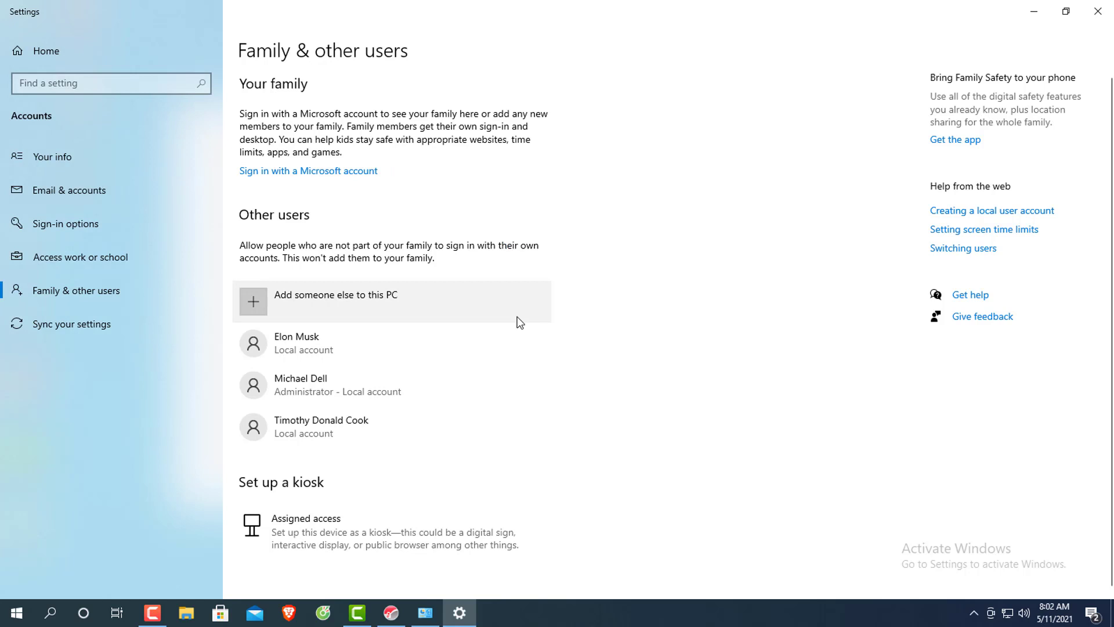
left_click(359, 429)
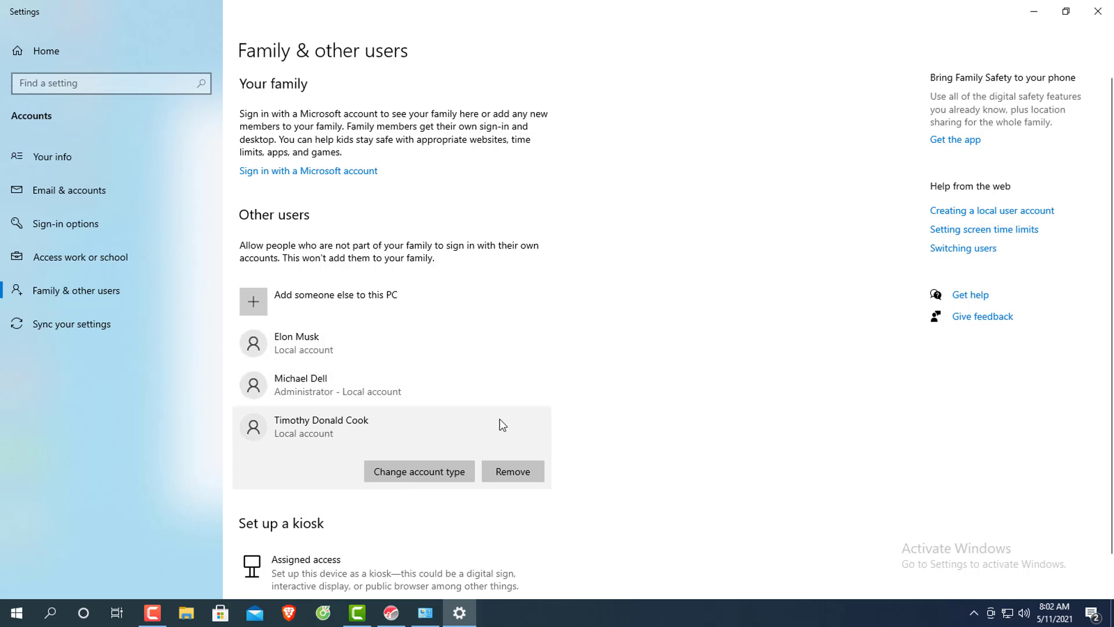
left_click(1096, 13)
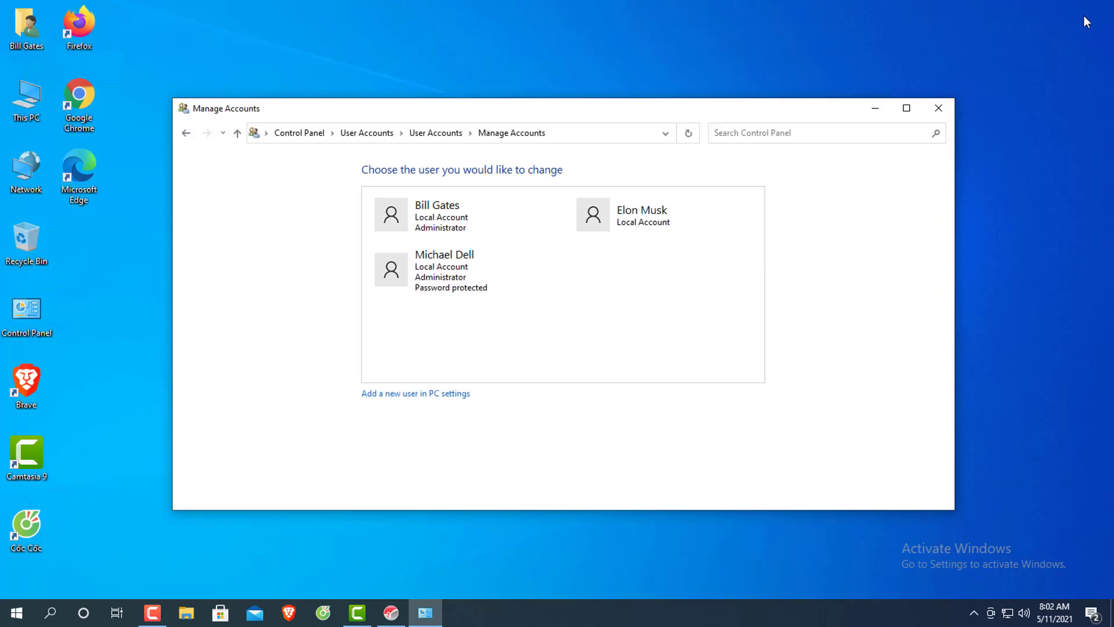